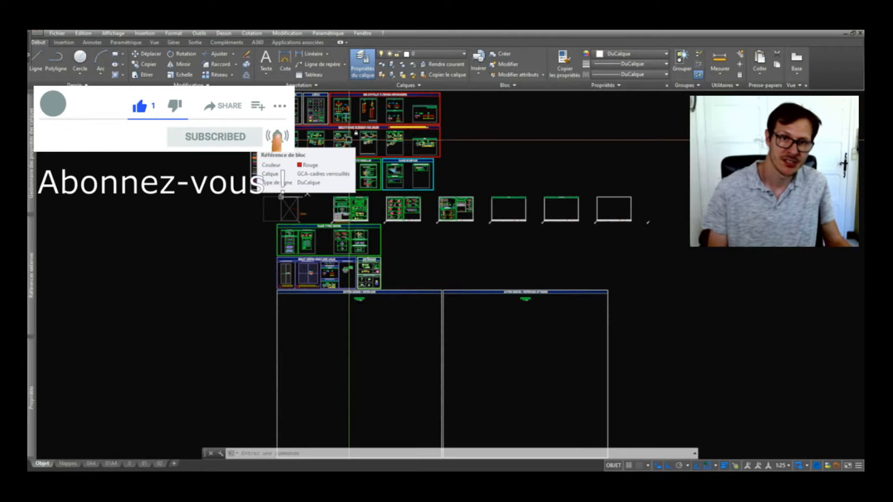
- Examine the Massifs and Fûts blocks in the pre-reinforced elements library
scroll(326, 132, up, 5)
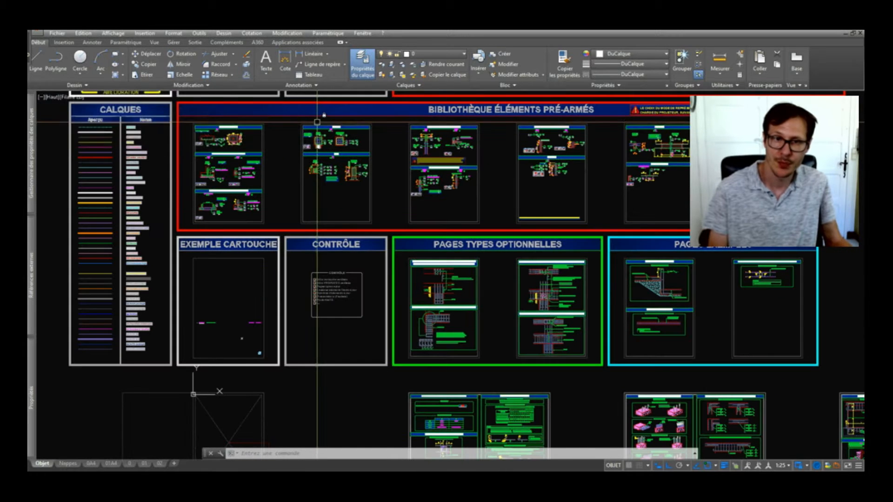
scroll(318, 120, up, 2)
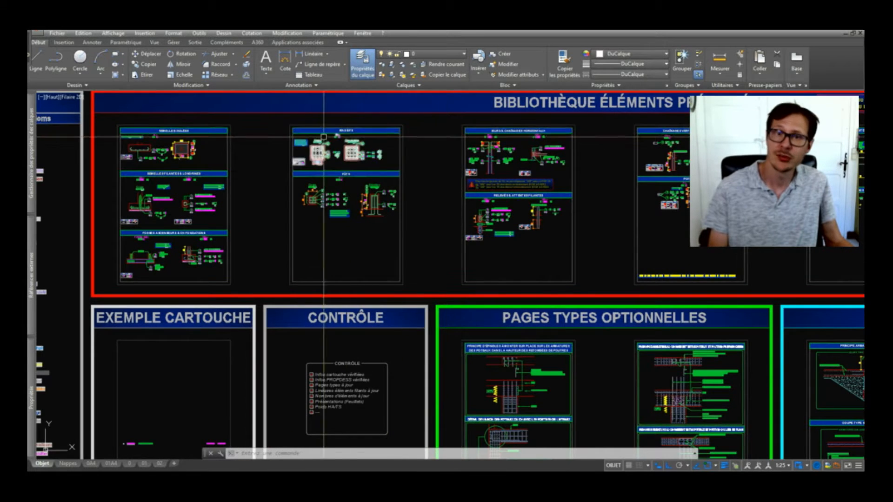
scroll(324, 136, up, 5)
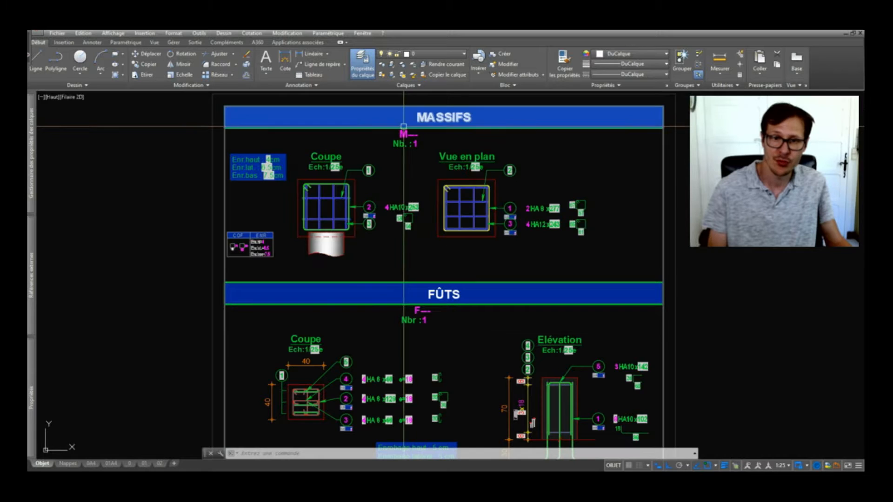
scroll(405, 126, down, 2)
scroll(425, 236, up, 2)
scroll(380, 200, down, 3)
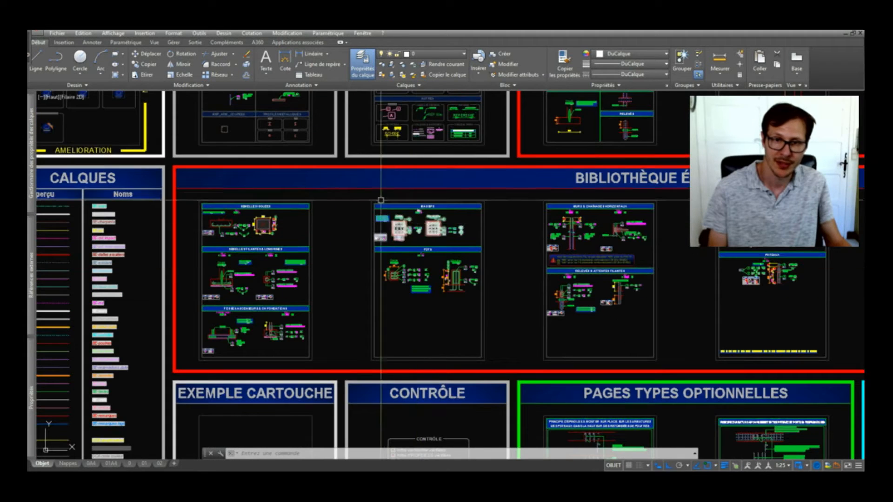
scroll(455, 249, up, 4)
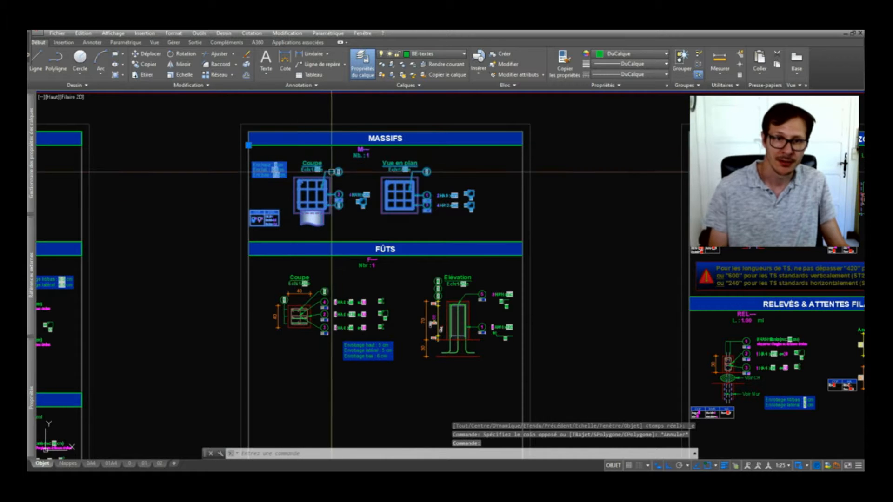
middle_drag(357, 310, 343, 225)
key(Escape)
click(335, 209)
click(321, 220)
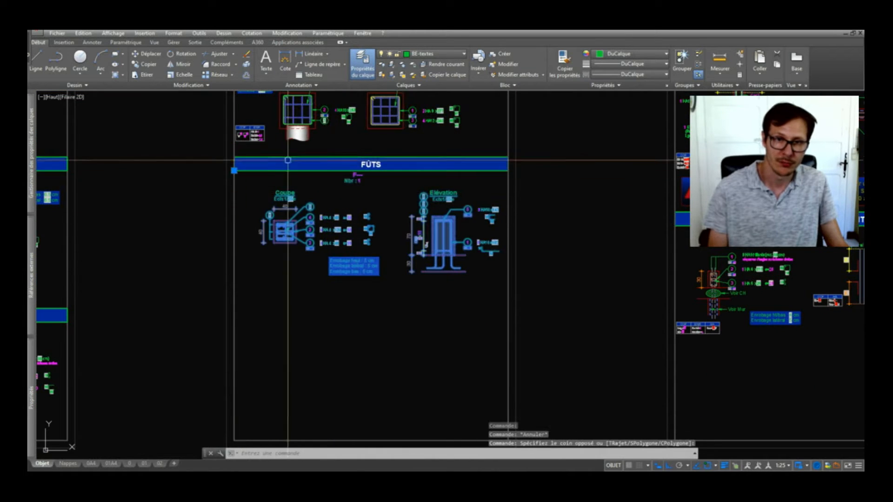
- Explode the Massifs block so that its reinforcement, labels and data table become separate objects
middle_drag(287, 160, 297, 247)
scroll(311, 244, up, 4)
text(DE)
key(Return)
middle_drag(578, 261, 615, 182)
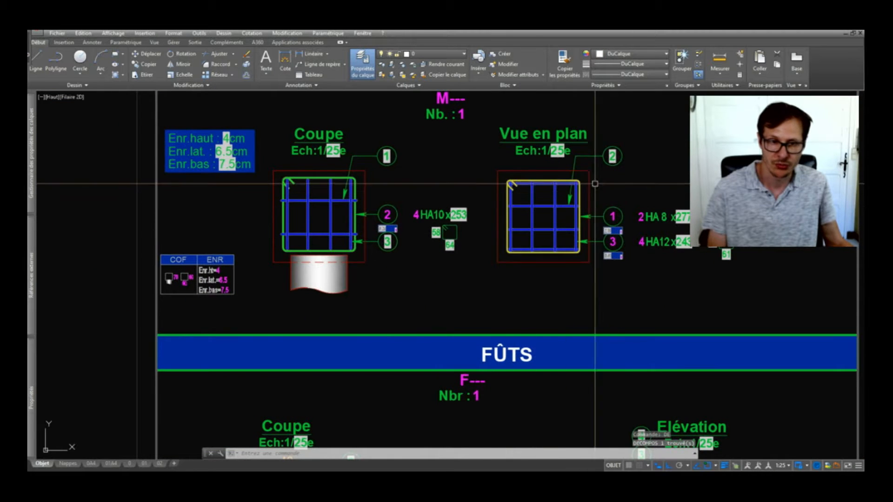
middle_drag(260, 246, 267, 295)
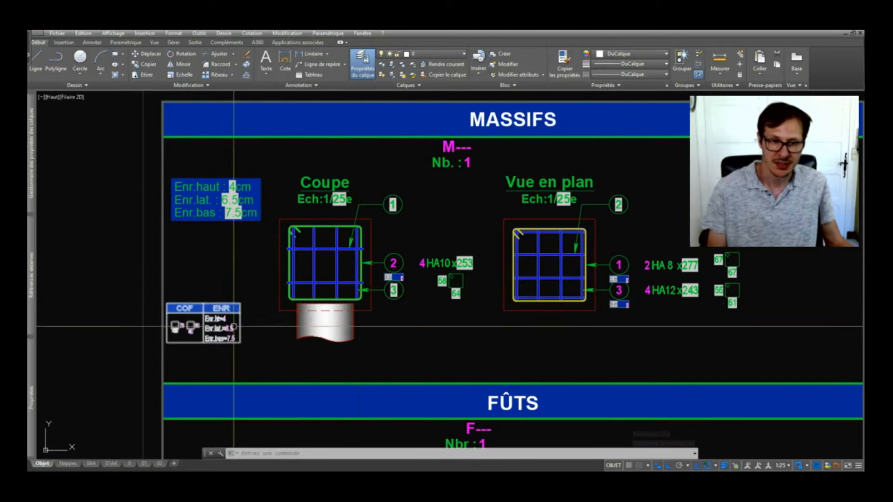
- Set attributes A and B of the massif's COF/ENR data table to 90
scroll(182, 328, up, 6)
middle_drag(277, 312, 301, 305)
double_click(301, 305)
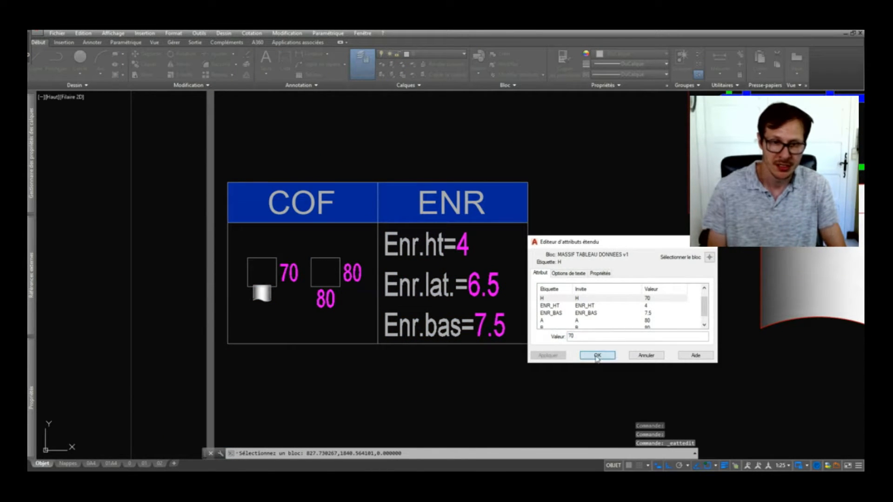
click(709, 257)
click(326, 298)
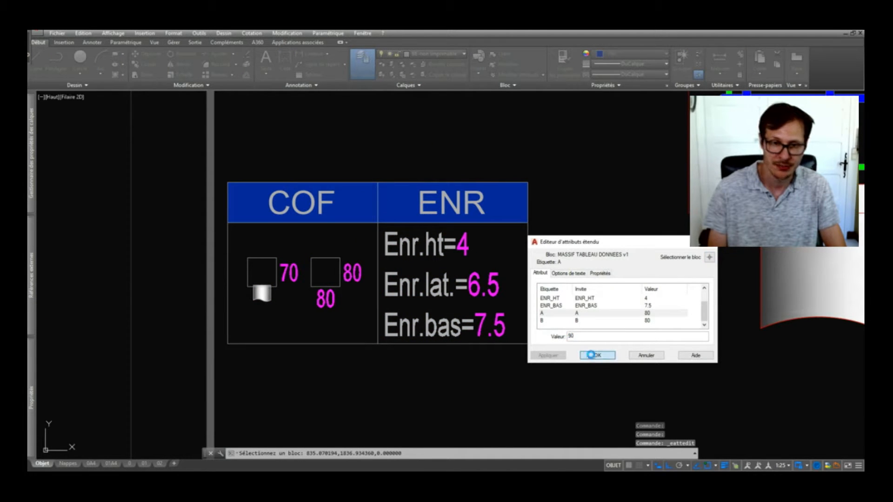
click(597, 355)
double_click(357, 271)
text(90)
click(596, 355)
- Review the data table block's attributes in its properties and in the attribute editor
click(350, 271)
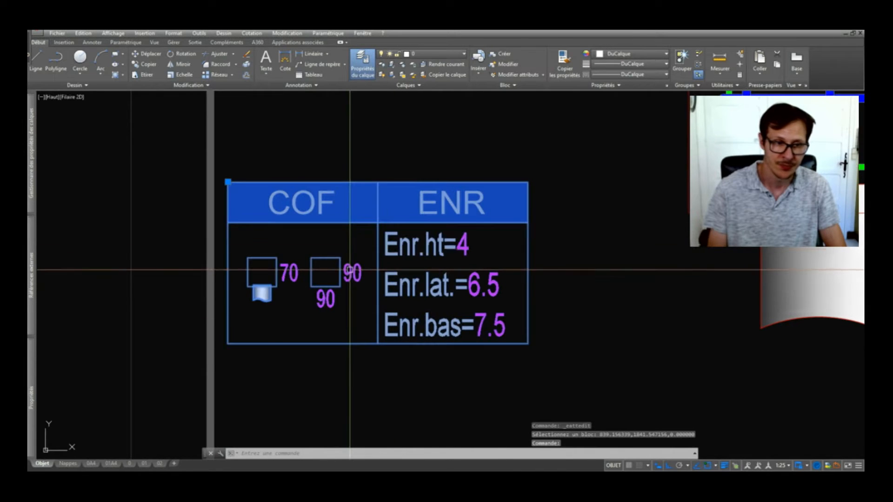
mouse_move(35, 382)
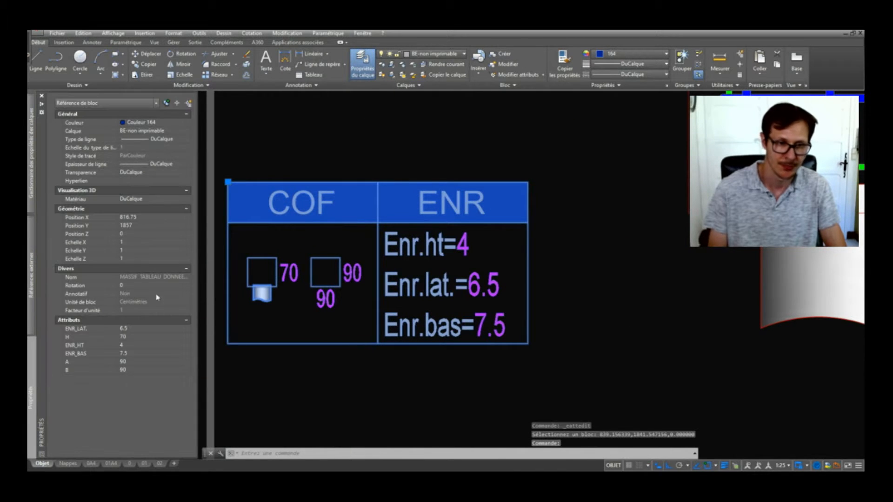
click(130, 370)
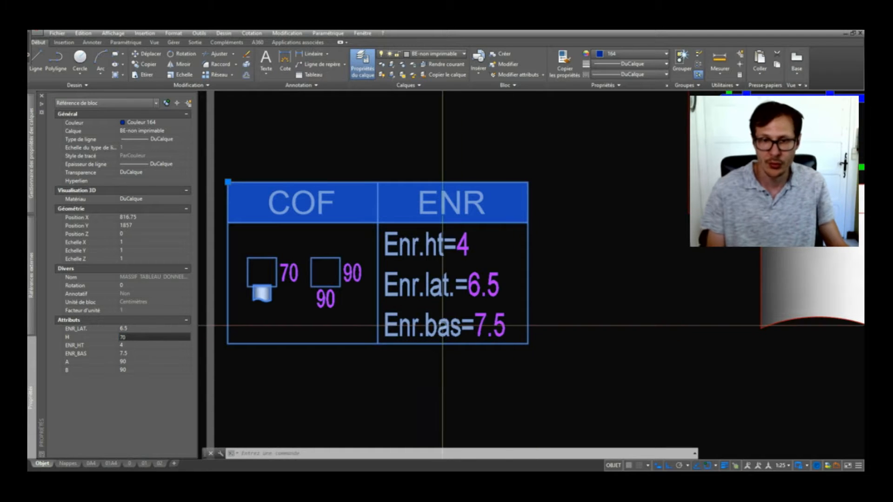
click(543, 380)
key(Escape)
key(Escape)
double_click(465, 244)
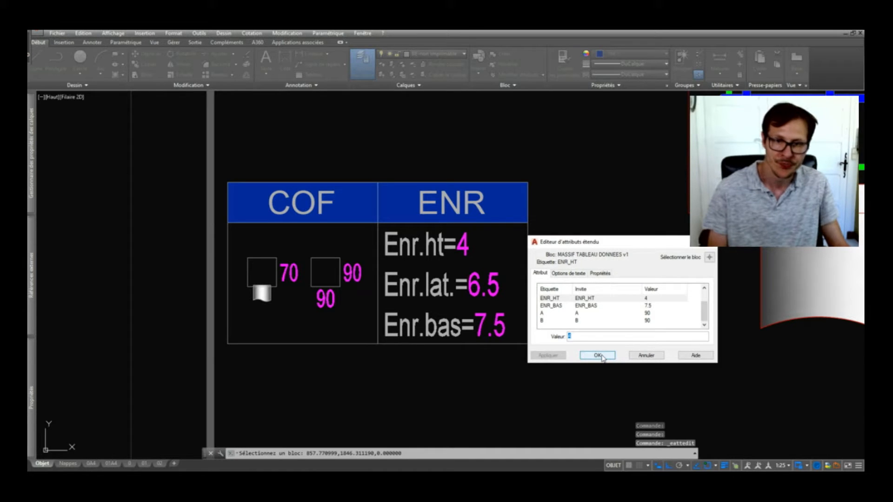
click(597, 355)
- Update the fields of the massif's section and plan views with METTREAJOURCHAMP
text(met)
key(Return)
scroll(375, 300, down, 8)
scroll(636, 252, up, 2)
click(767, 166)
click(267, 349)
scroll(738, 275, up, 2)
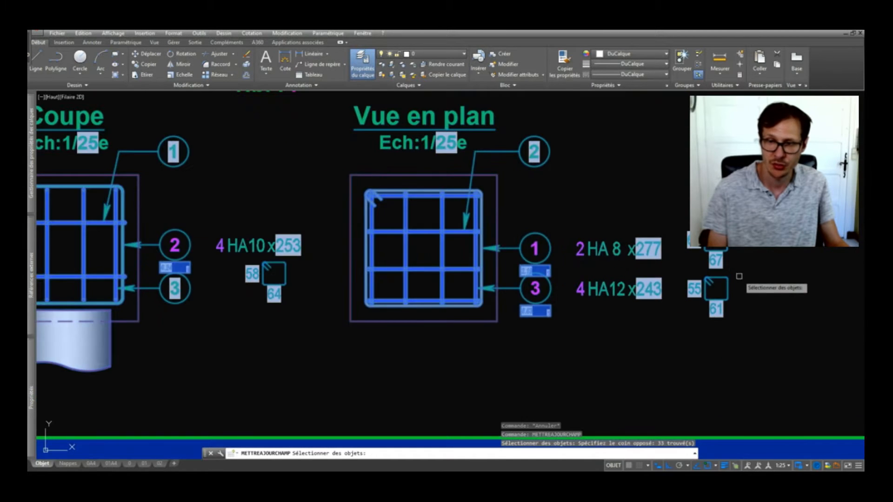
key(Return)
- Update the fields of the plan view's reinforcement and bar labels again
key(Return)
click(757, 196)
click(432, 362)
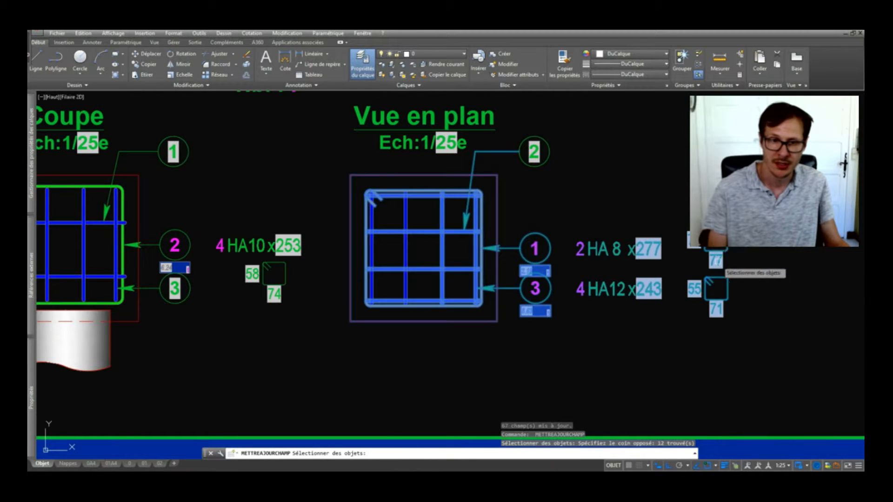
key(Return)
- Update the fields of the whole Massifs detail and check the bar labels against the data table
key(Return)
scroll(617, 187, down, 5)
click(616, 187)
click(224, 328)
key(Return)
scroll(242, 289, up, 5)
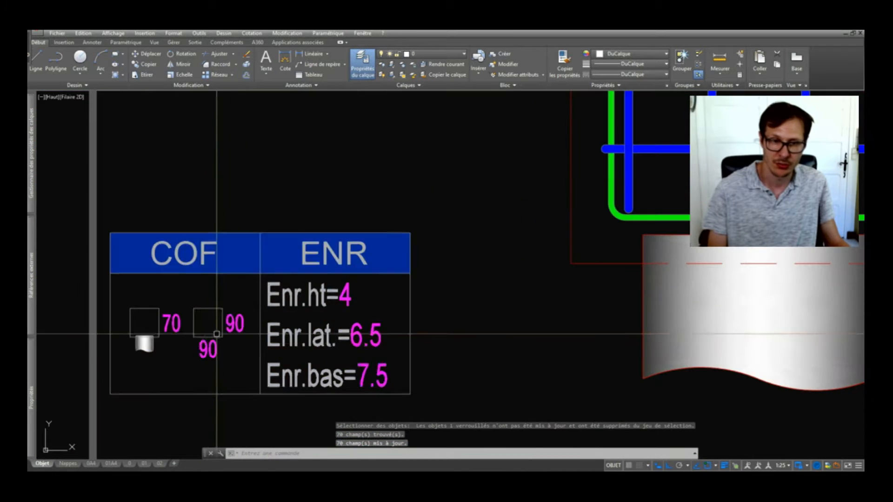
scroll(217, 333, down, 5)
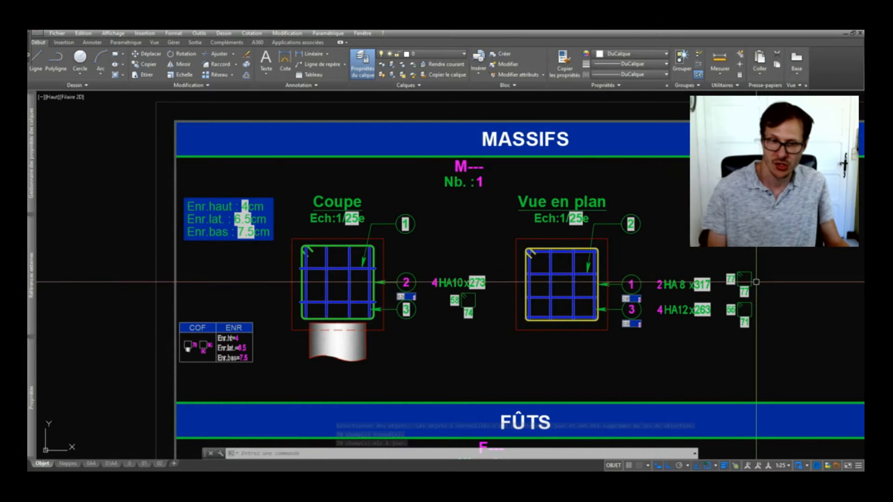
scroll(220, 360, up, 5)
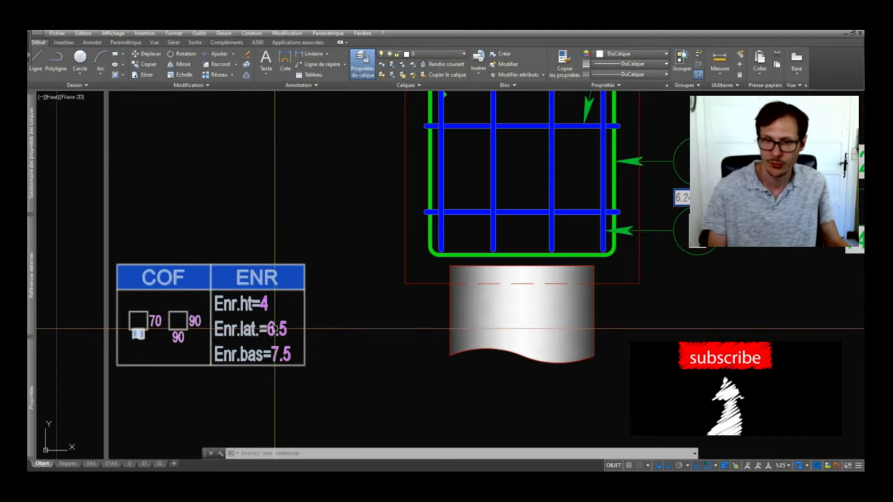
- Repeat the field update over the entire Massifs detail, including the cover note and data table
scroll(272, 329, down, 5)
key(space)
click(577, 220)
click(190, 357)
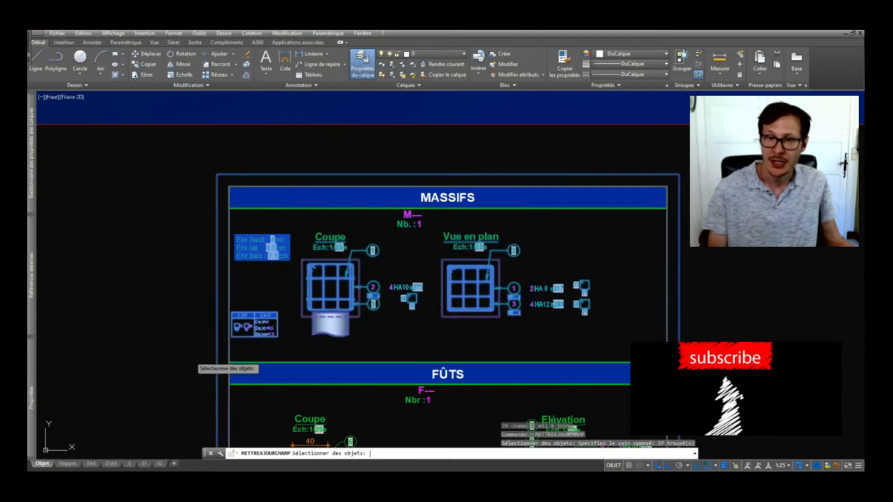
key(Return)
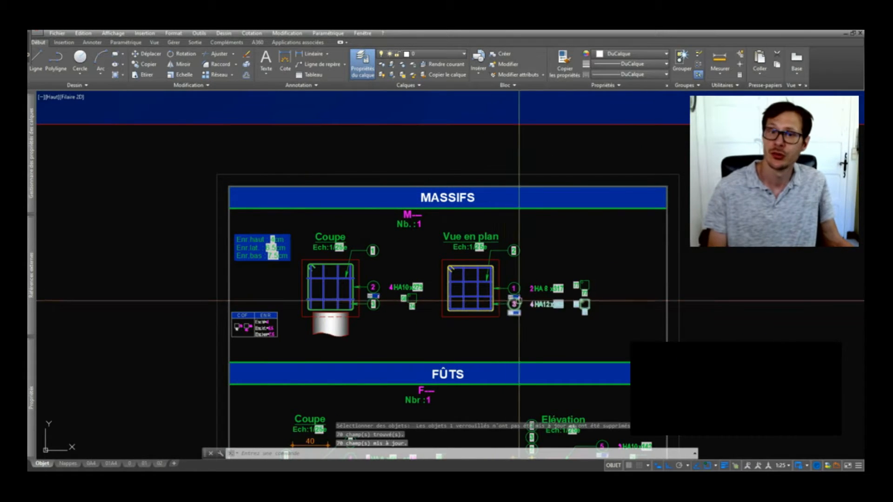
- Change bar mark 2 in the massif's section to a standard frame of diameter HA 12
scroll(519, 301, up, 2)
middle_drag(228, 279, 382, 274)
scroll(343, 242, up, 2)
click(346, 235)
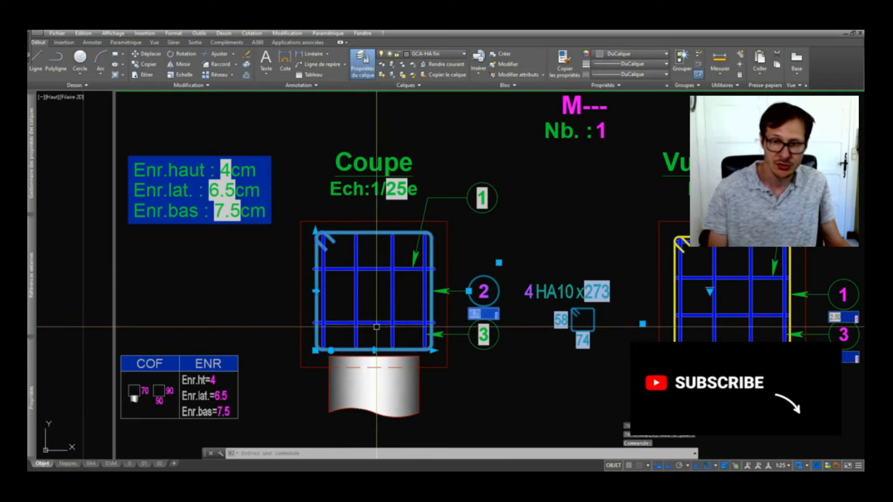
scroll(268, 317, down, 2)
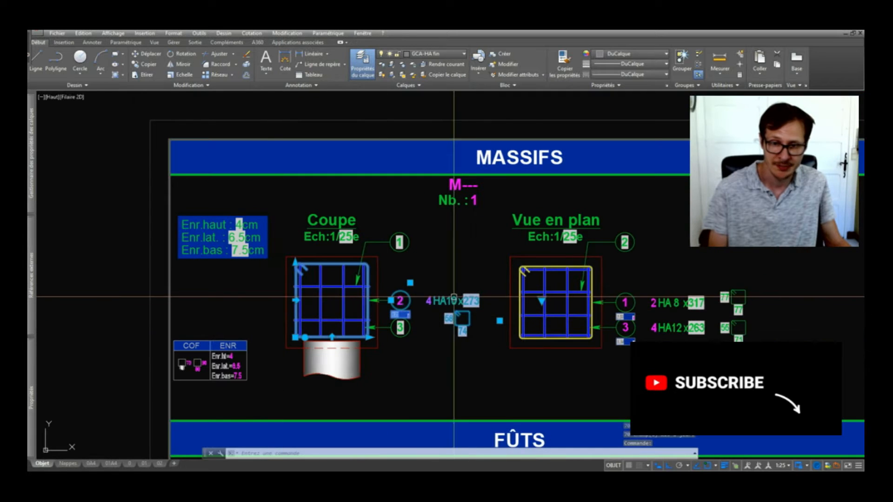
click(541, 300)
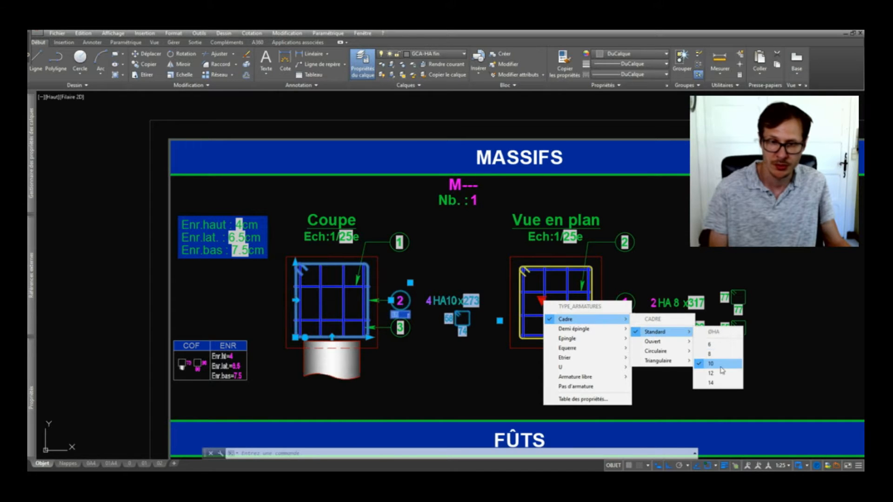
click(720, 374)
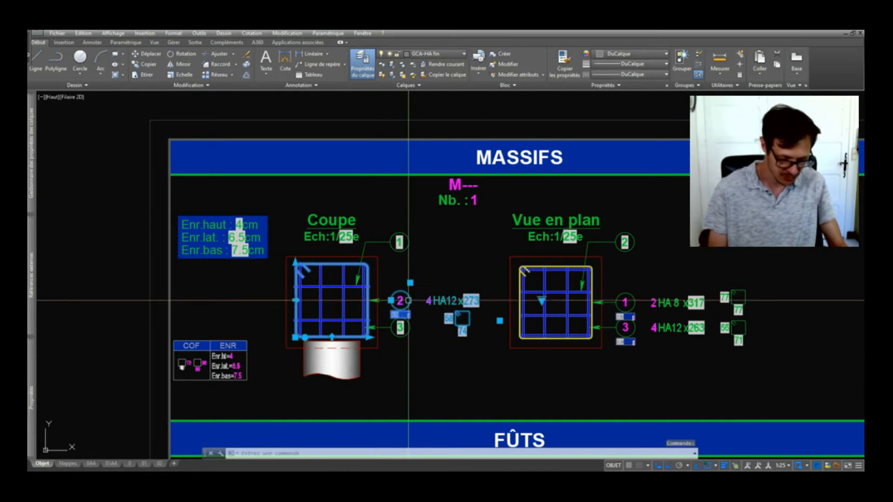
- Update the fields of bar mark 2 in the section, including its small label between marks 2 and 3
scroll(438, 306, up, 4)
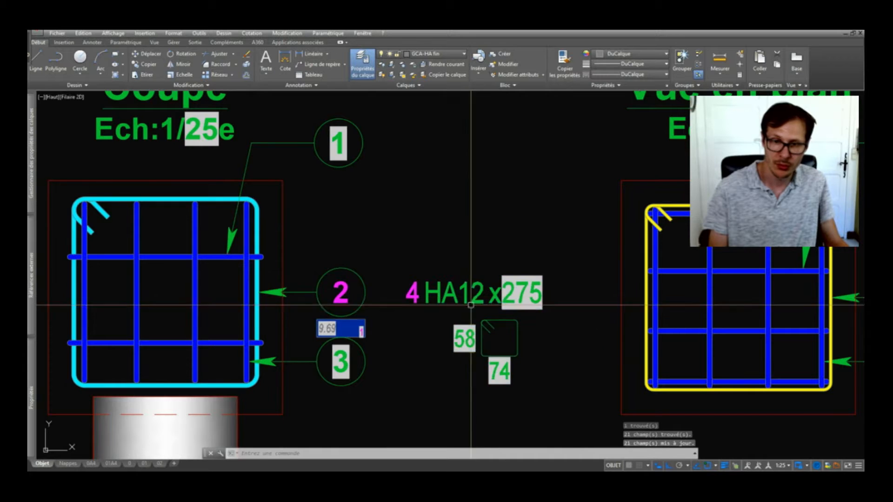
scroll(531, 293, down, 2)
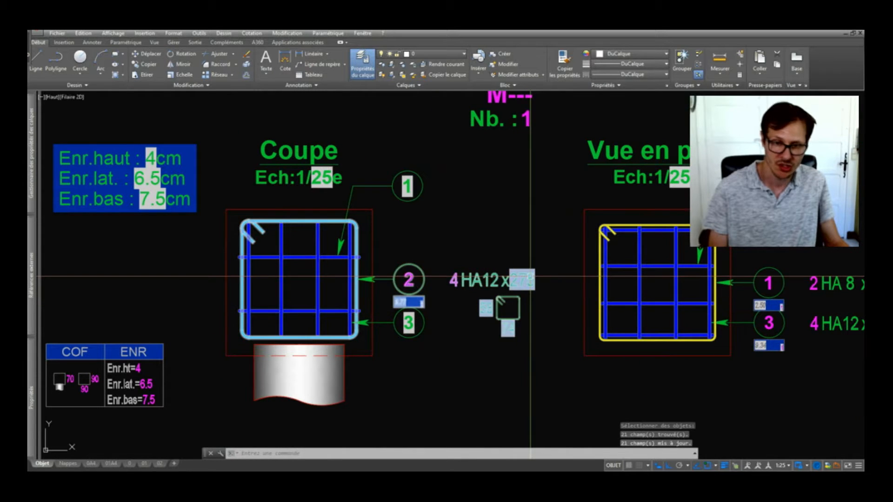
scroll(421, 306, up, 6)
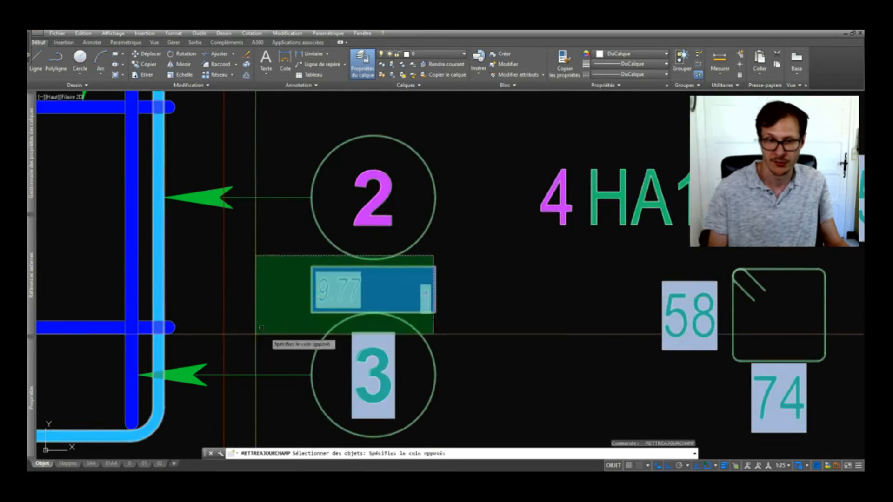
scroll(332, 305, down, 6)
scroll(332, 306, down, 5)
scroll(456, 254, up, 5)
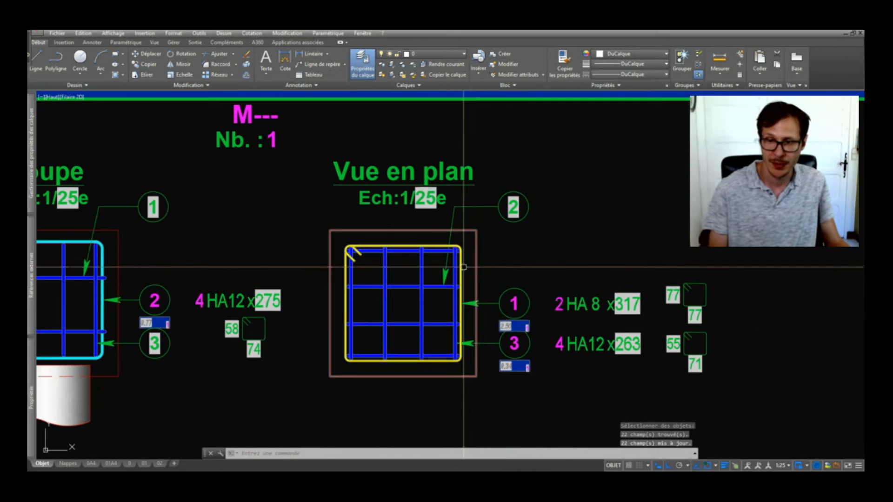
- Change bar mark 1 in the massif's plan view to a standard frame of diameter HA 10
click(455, 254)
click(739, 303)
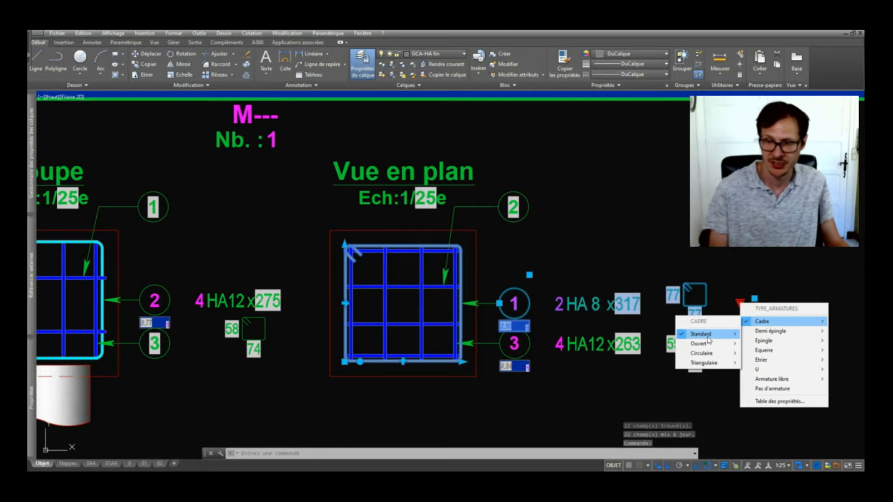
click(767, 367)
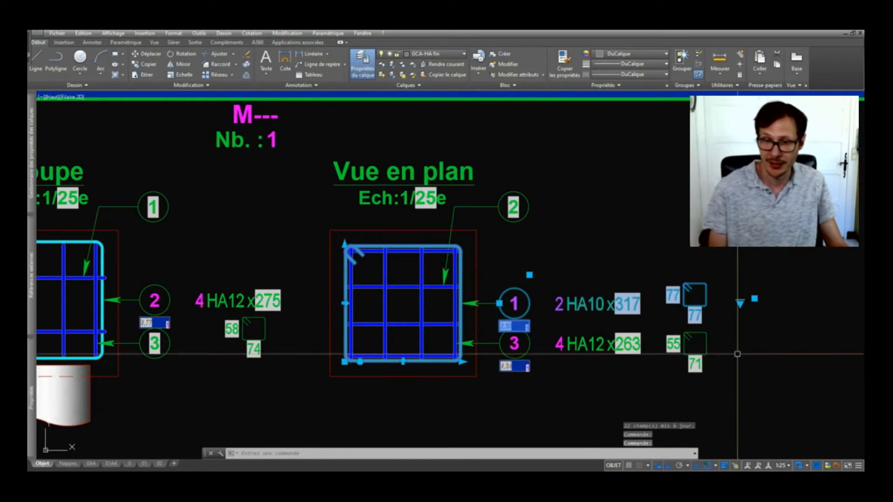
key(Escape)
- Update the fields of the plan view's reinforcement and labels, repeating over a wider area that includes the section's bar labels
text(e)
key(Return)
click(696, 225)
click(297, 397)
key(Return)
key(Return)
click(776, 214)
click(178, 400)
key(Return)
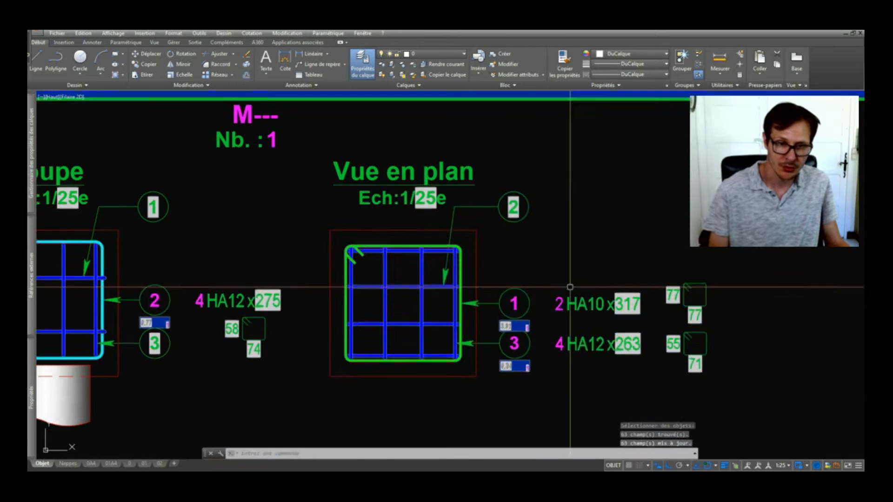
- Update the fields of the section view's reinforcement and bar labels
scroll(295, 279, down, 4)
scroll(278, 316, up, 2)
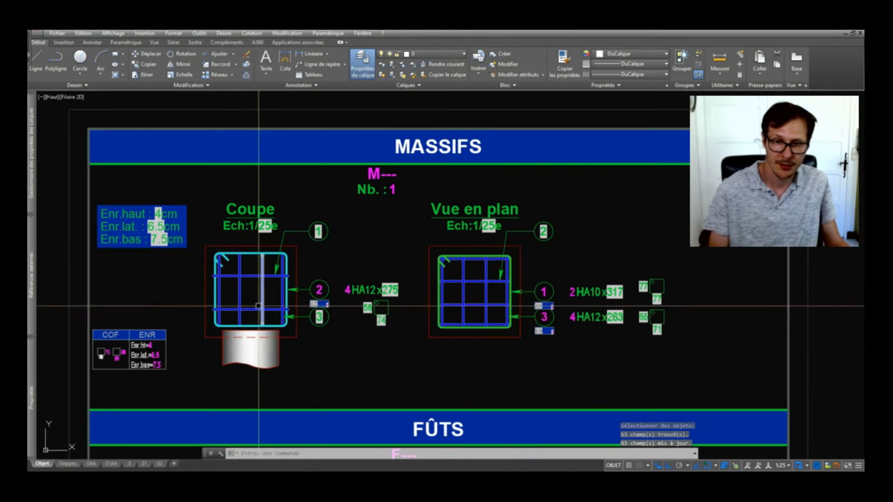
key(Return)
click(403, 225)
click(195, 365)
key(Return)
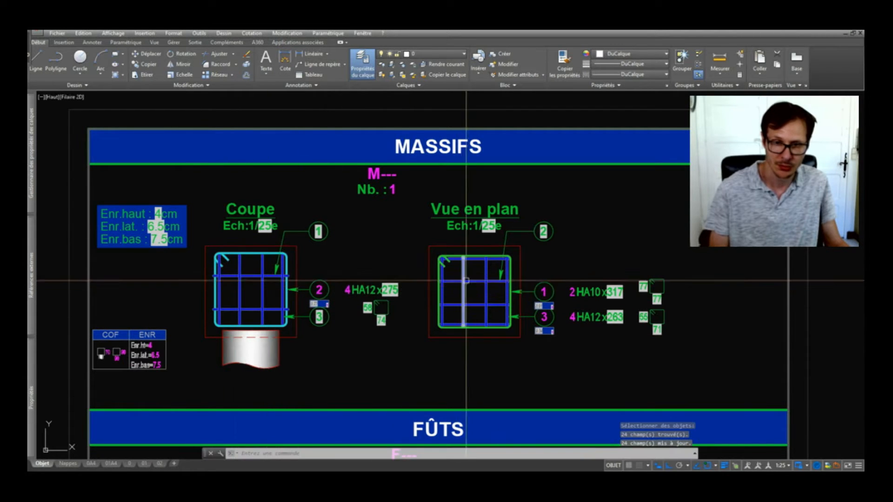
scroll(436, 299, up, 2)
scroll(415, 387, down, 2)
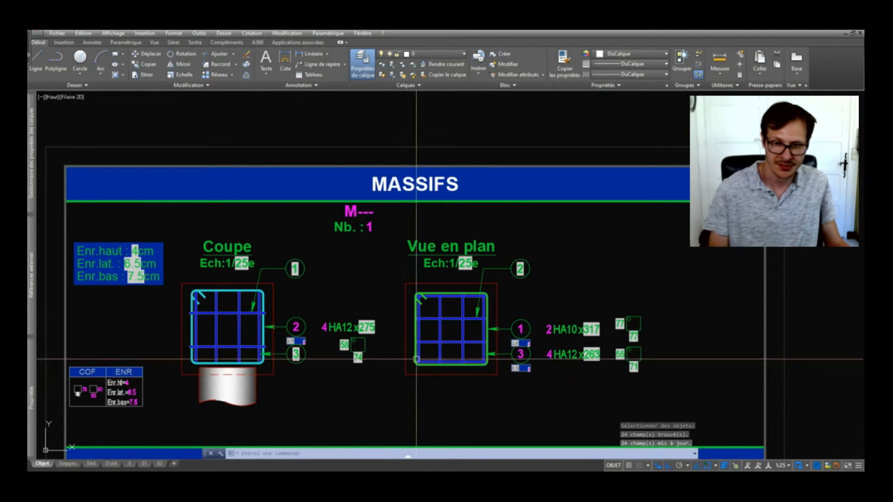
- Examine the Massifs section and plan view bar labels, including the attributes of the section's bar mark 2
scroll(434, 325, up, 2)
scroll(465, 306, down, 3)
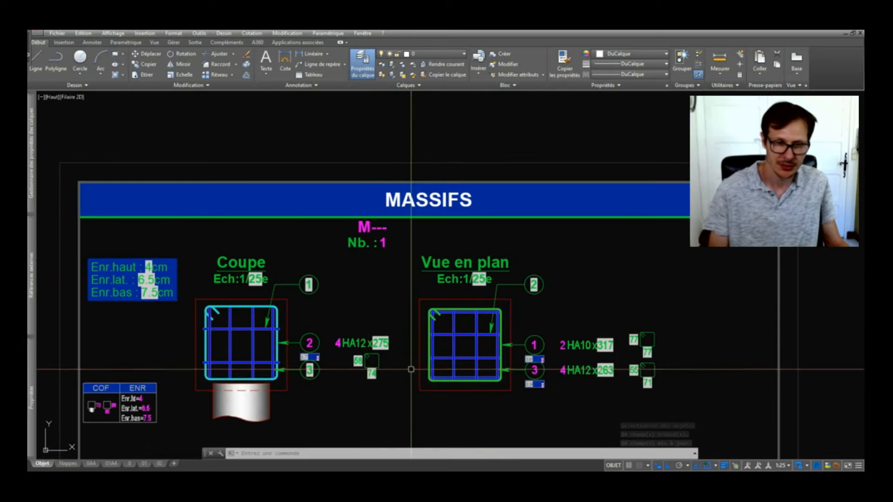
scroll(279, 344, up, 1)
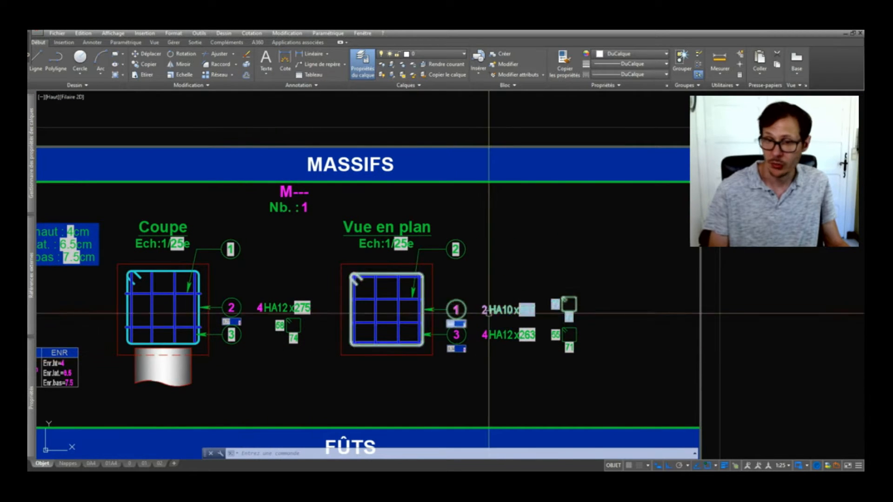
middle_drag(495, 369, 526, 341)
scroll(513, 286, up, 2)
scroll(514, 286, down, 3)
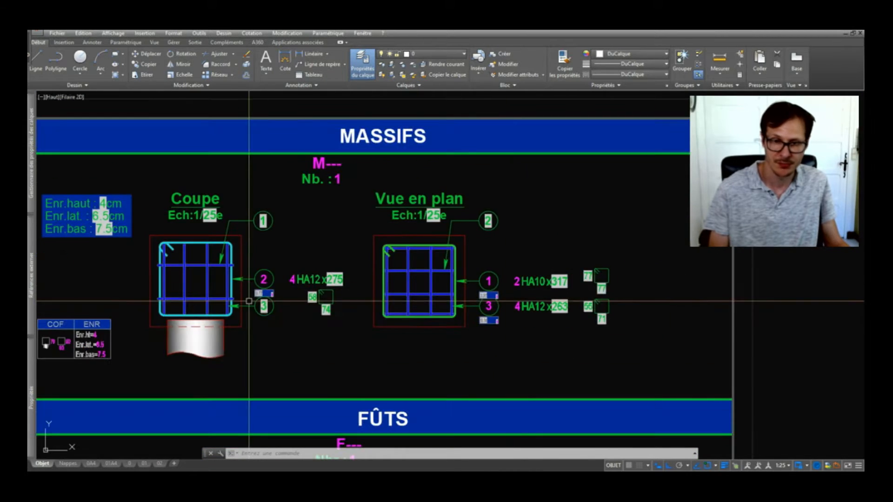
middle_drag(430, 257, 548, 257)
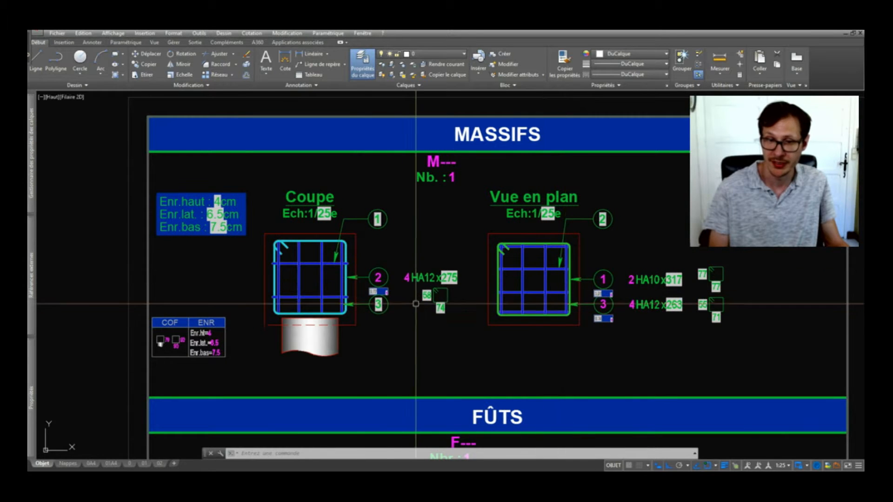
scroll(403, 283, up, 2)
double_click(459, 299)
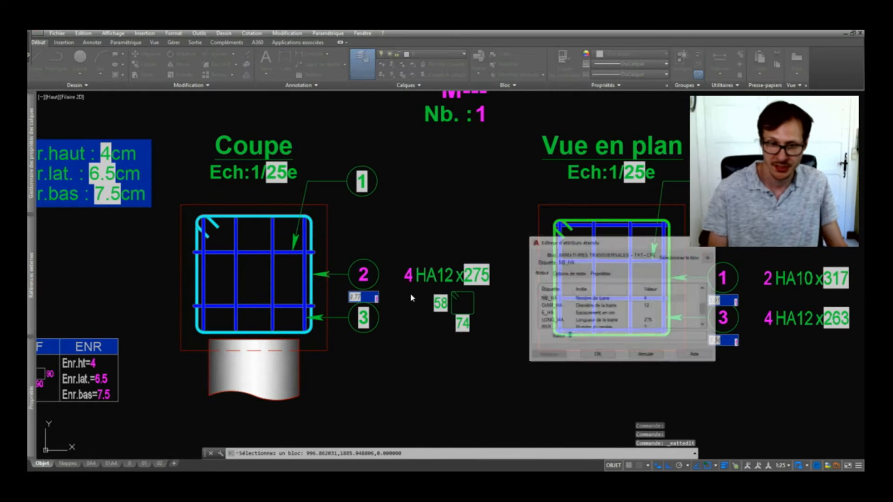
key(Escape)
scroll(400, 292, down, 2)
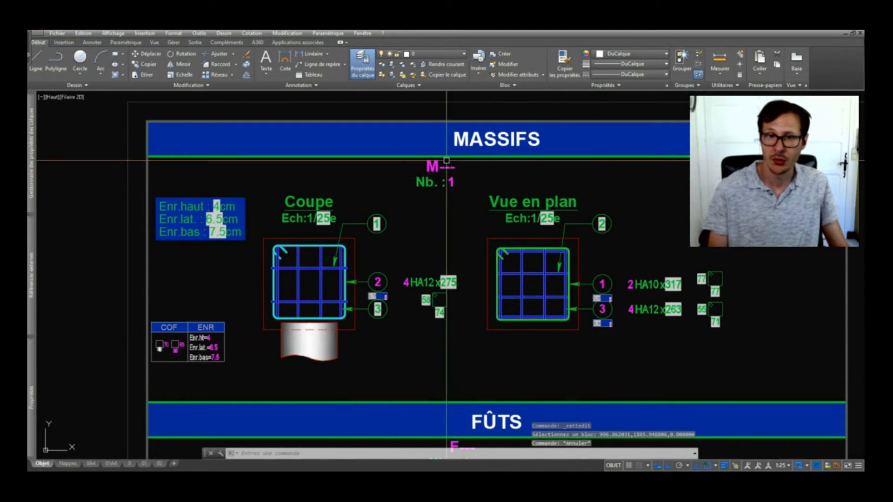
- Set the Massifs title attributes to type M1 and 5 elements, and update the fields of the whole Massifs detail
double_click(437, 173)
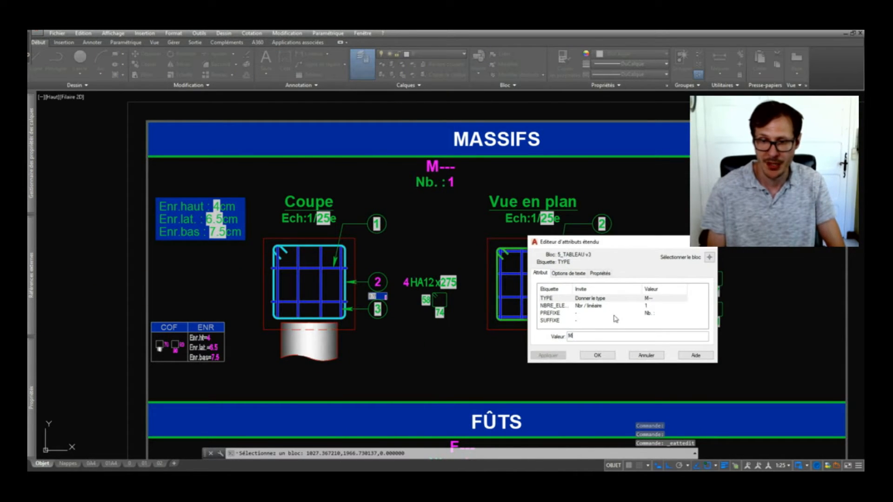
click(598, 355)
text(maj)
key(Return)
click(732, 175)
click(212, 353)
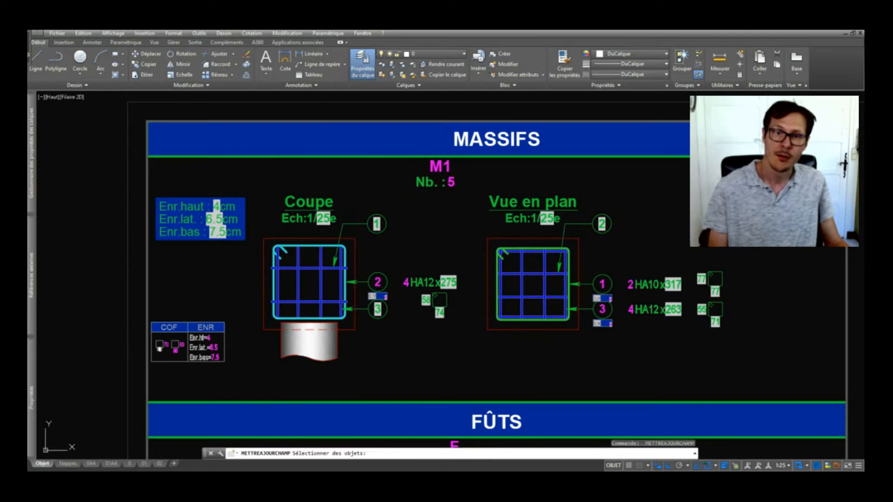
click(709, 171)
click(151, 351)
key(Return)
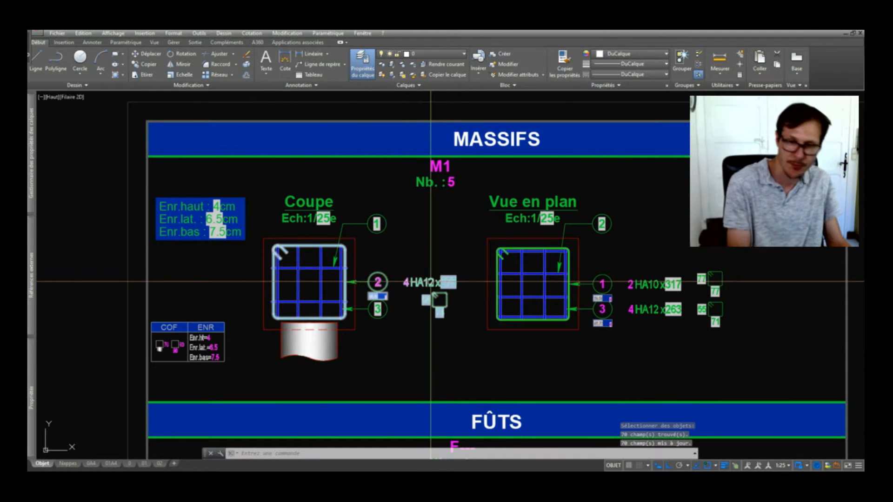
- Run POIDS_ARMATURES on the Massifs detail, count the POIDS_HA attribute, and place the weight table below the plan view
text(POIDS)
key(Return)
scroll(432, 284, down, 5)
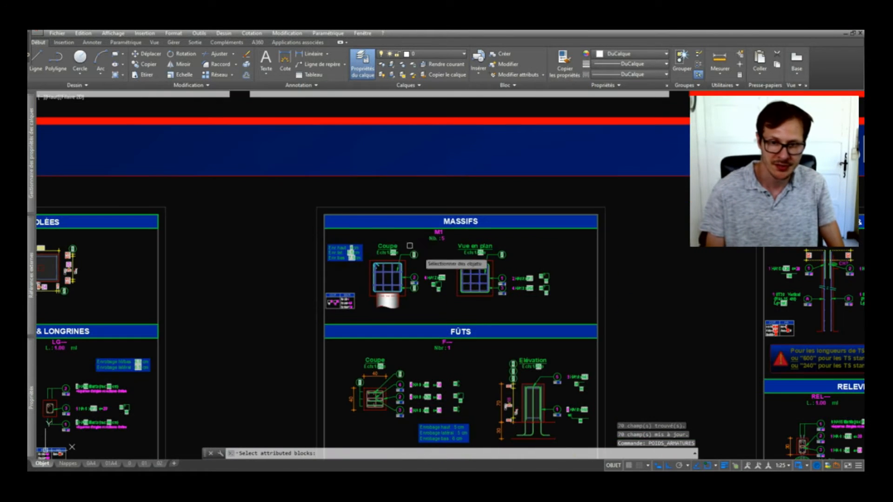
click(278, 203)
click(613, 316)
key(Return)
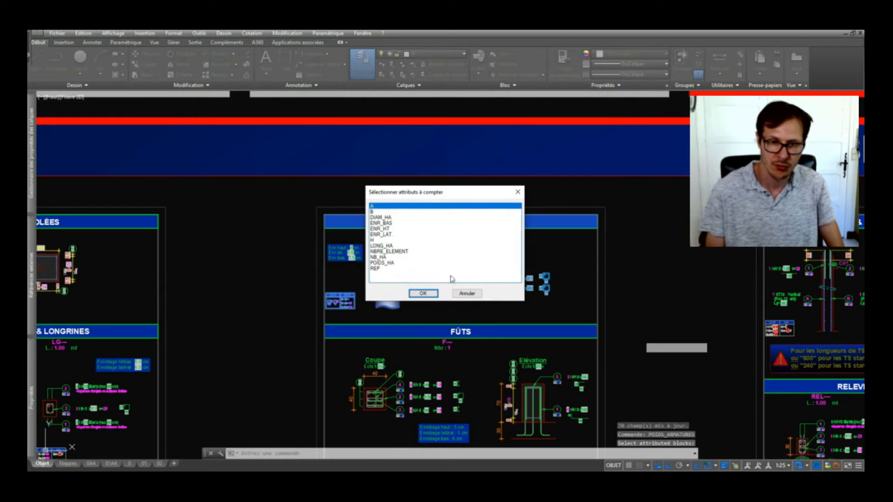
double_click(388, 264)
click(459, 303)
- Review the weight table and the individual weight labels of the Massifs bar marks in both views
scroll(554, 321, up, 10)
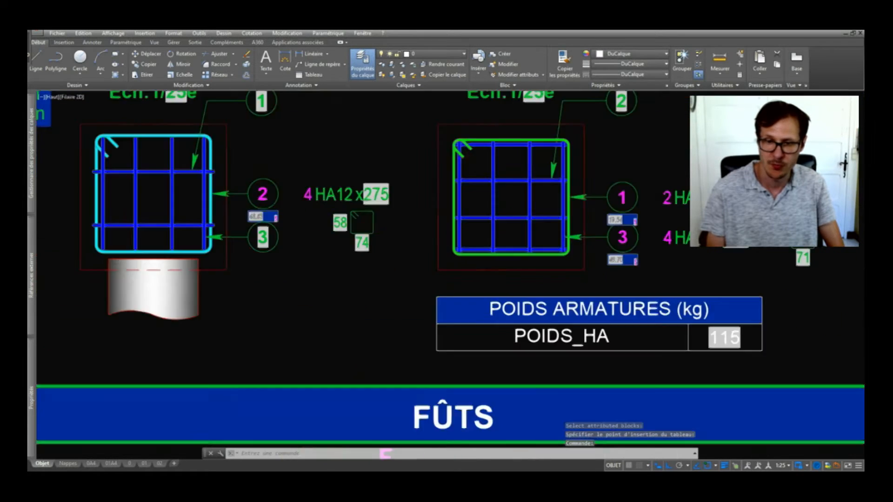
scroll(545, 338, down, 6)
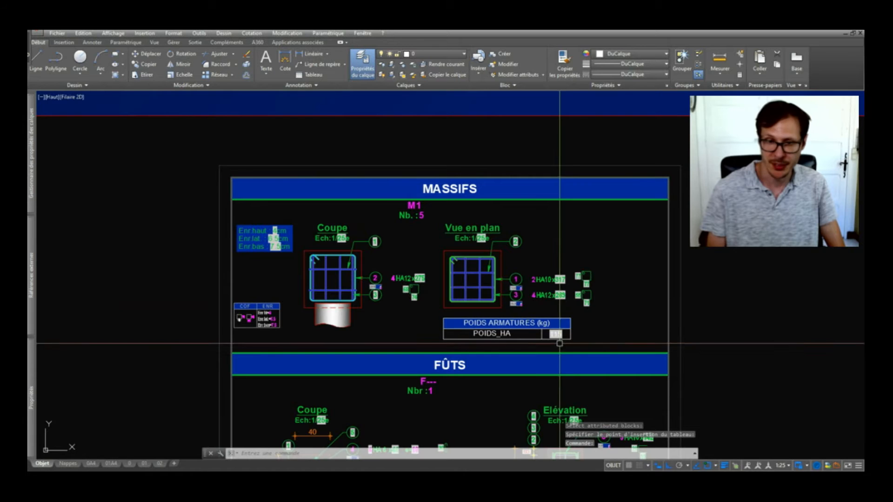
scroll(524, 304, up, 8)
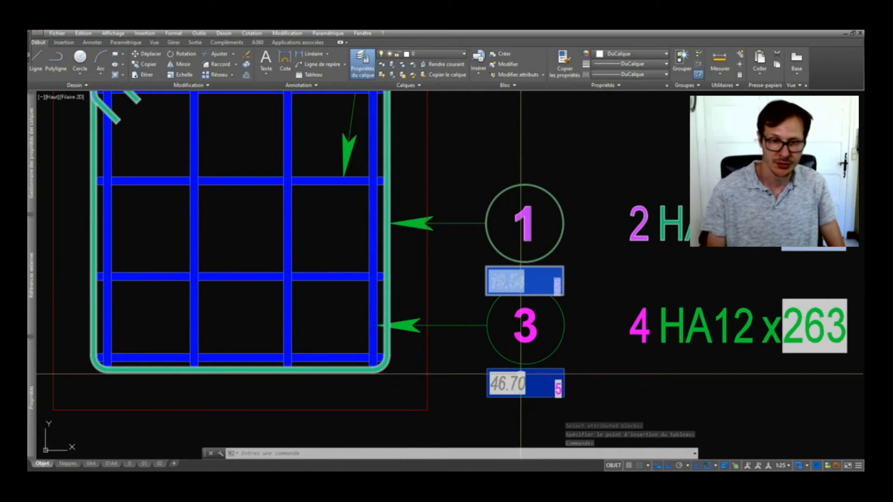
scroll(520, 319, down, 6)
scroll(412, 375, up, 8)
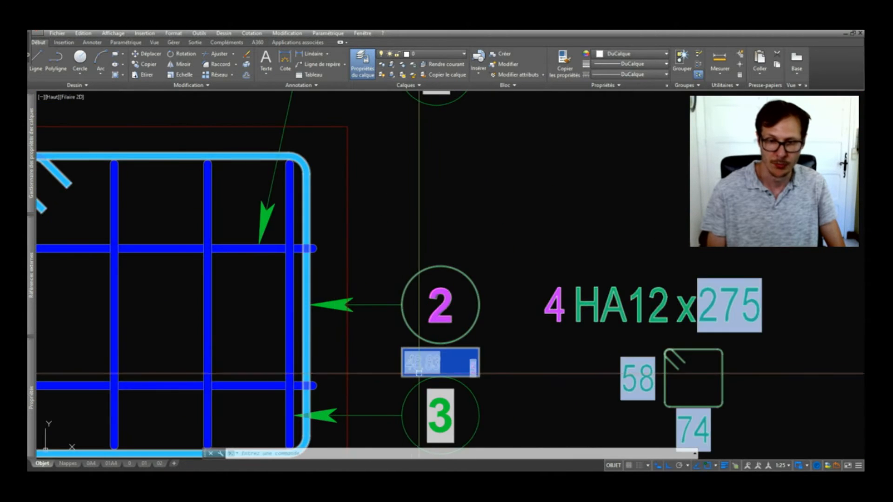
scroll(411, 375, down, 6)
scroll(579, 364, up, 5)
scroll(580, 364, down, 5)
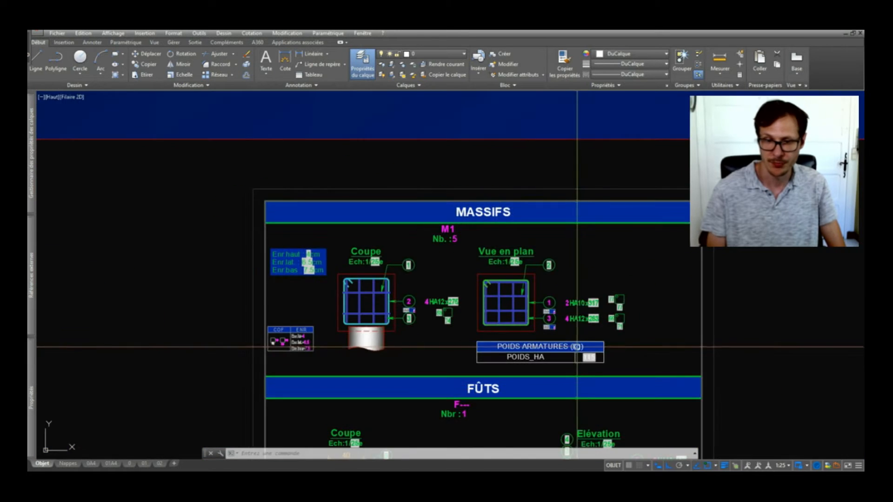
- Inspect the formula in the table's POIDS_HA total cell and compare it with the individual bar weight labels
scroll(516, 375, up, 7)
click(513, 376)
double_click(513, 378)
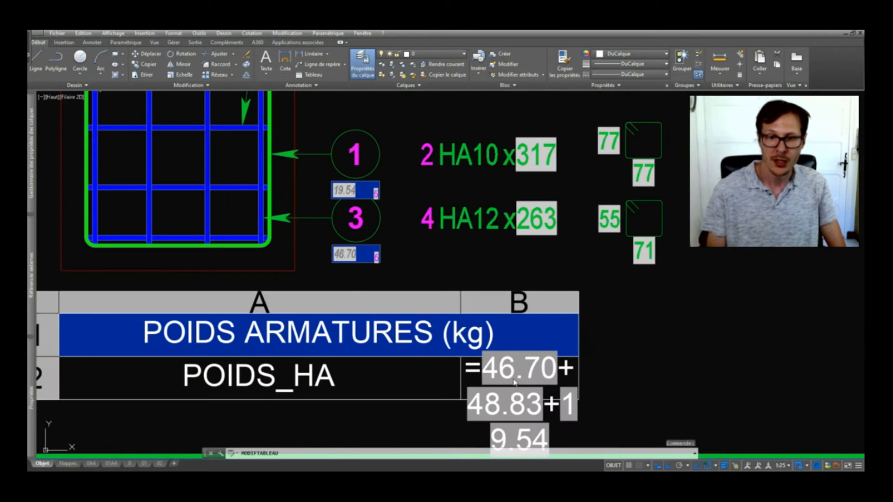
click(692, 348)
scroll(338, 252, up, 2)
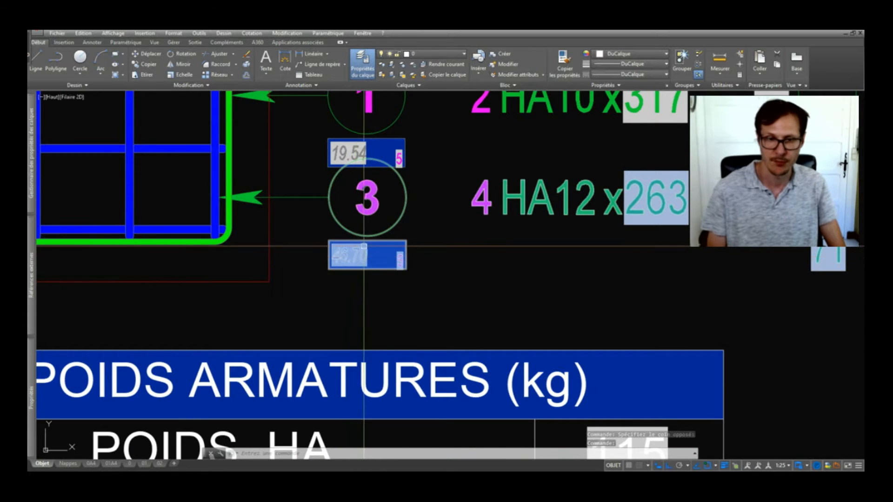
scroll(356, 257, down, 5)
scroll(390, 260, up, 4)
scroll(380, 246, down, 5)
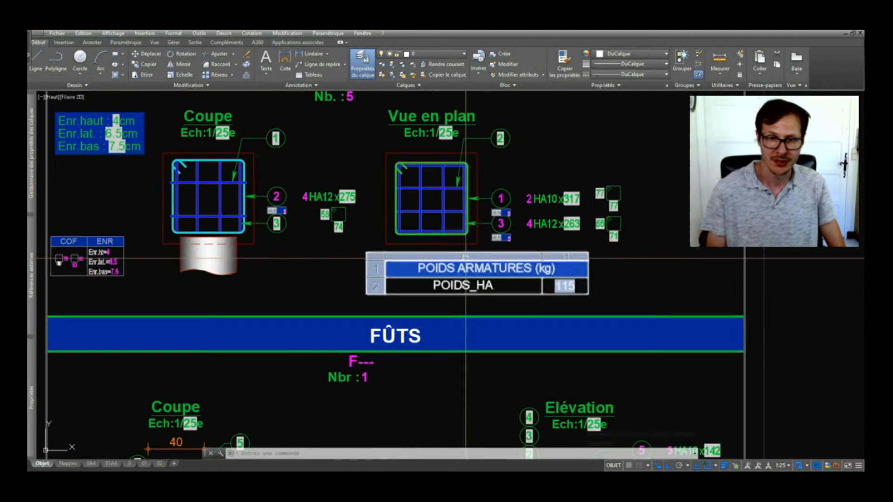
- Delete the reinforcement weight table below the Massifs plan view
scroll(485, 236, up, 5)
middle_drag(273, 253, 552, 278)
scroll(274, 241, down, 4)
double_click(525, 315)
scroll(484, 268, up, 4)
scroll(484, 276, down, 4)
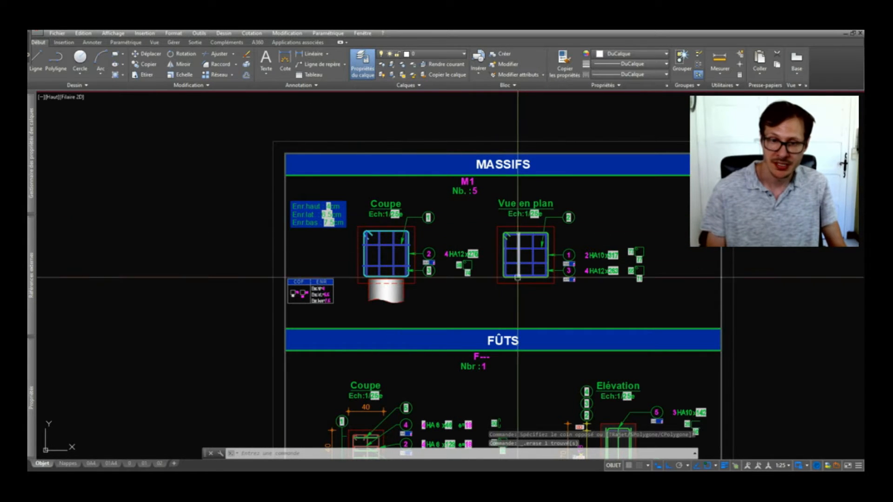
- Explode the Fûts detail so that its elements can be edited separately
middle_drag(505, 351, 473, 218)
scroll(458, 220, up, 4)
click(467, 236)
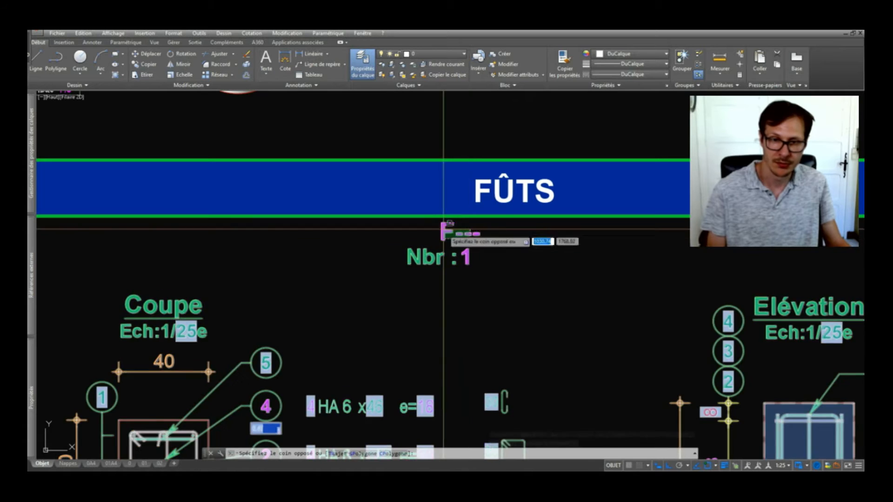
click(445, 228)
scroll(443, 230, down, 4)
text(de)
key(Return)
scroll(460, 225, up, 3)
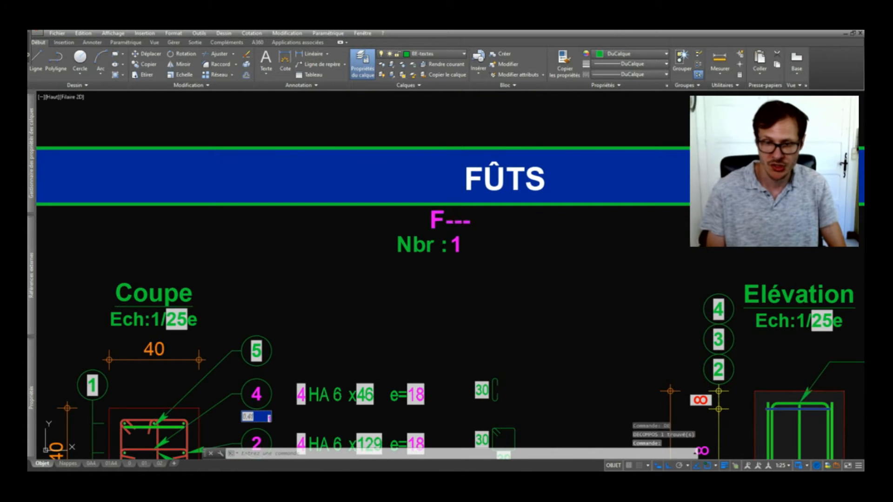
- Set the Fûts title attributes to type F1 and 3 elements
double_click(459, 220)
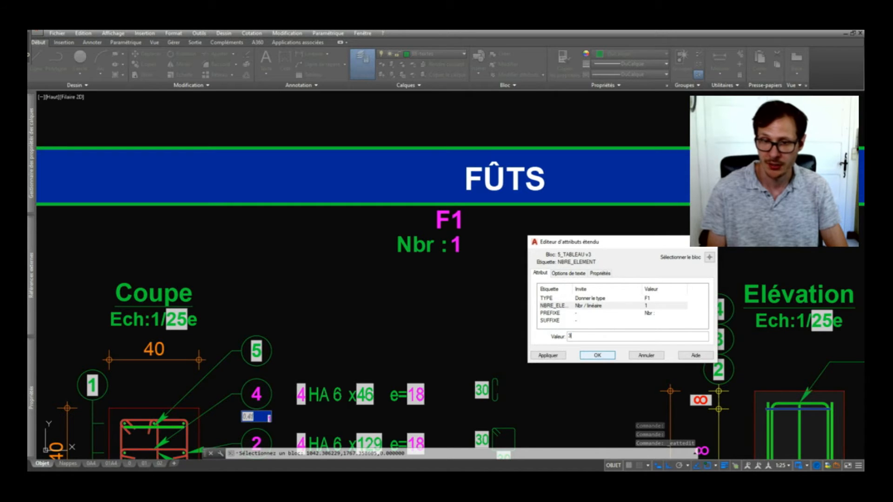
text(3)
click(597, 357)
scroll(386, 186, down, 4)
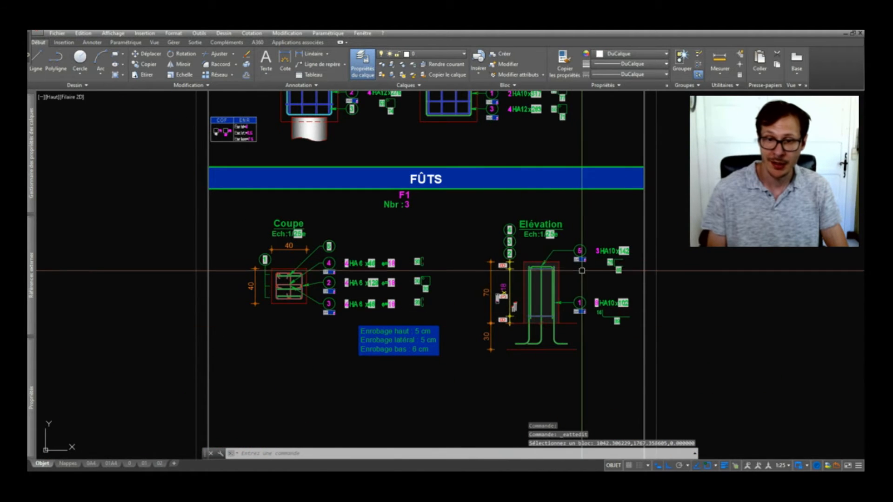
- Examine the grips of the stirrup distribution in the Fûts elevation and the bar labels of the section
scroll(579, 268, up, 4)
click(499, 268)
middle_drag(429, 330, 416, 302)
key(Escape)
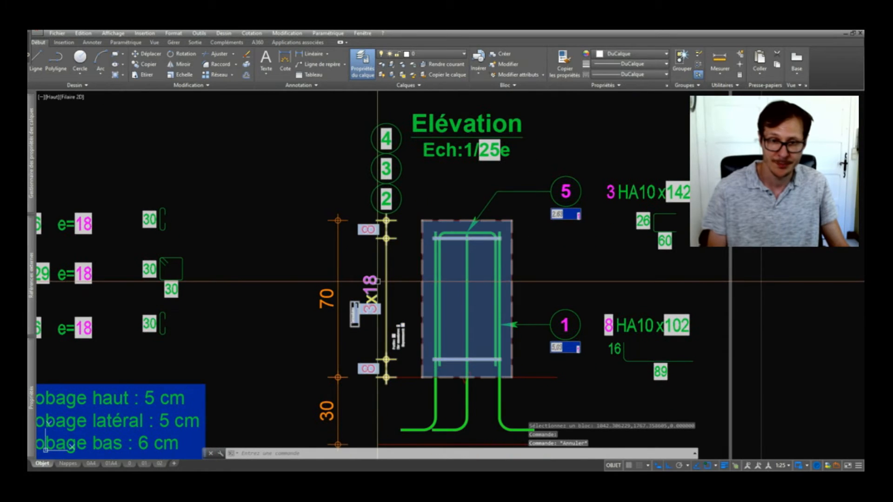
scroll(438, 242, down, 2)
click(393, 263)
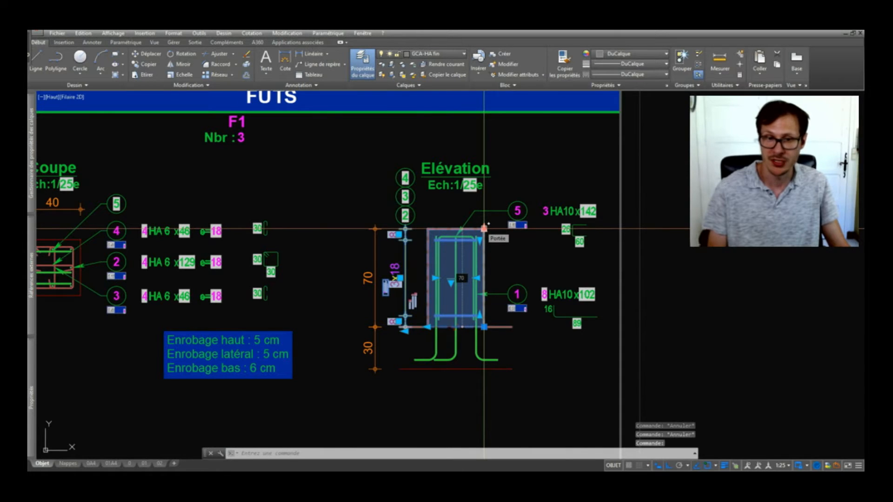
middle_drag(144, 321, 313, 294)
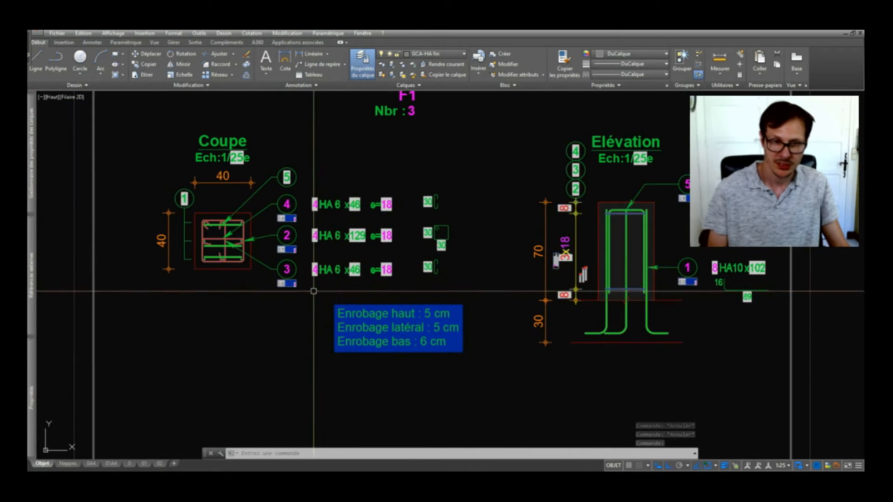
key(Escape)
scroll(314, 294, down, 2)
scroll(250, 224, up, 2)
scroll(253, 224, down, 3)
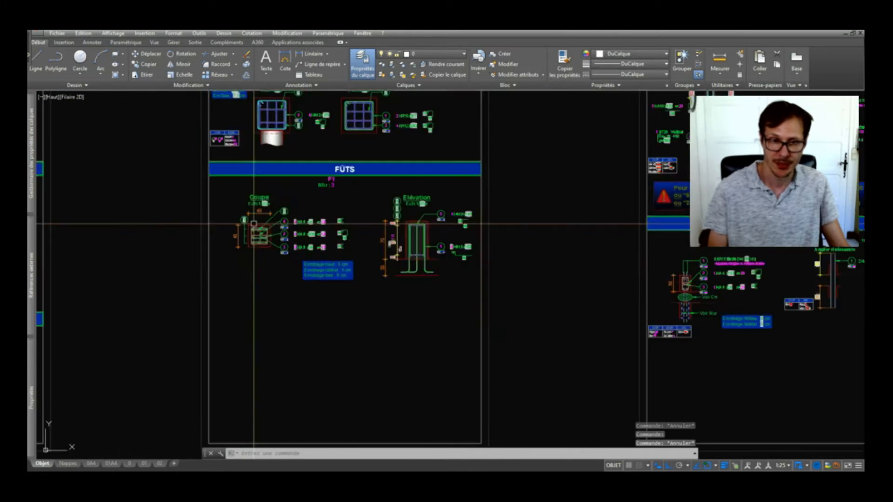
scroll(245, 230, up, 3)
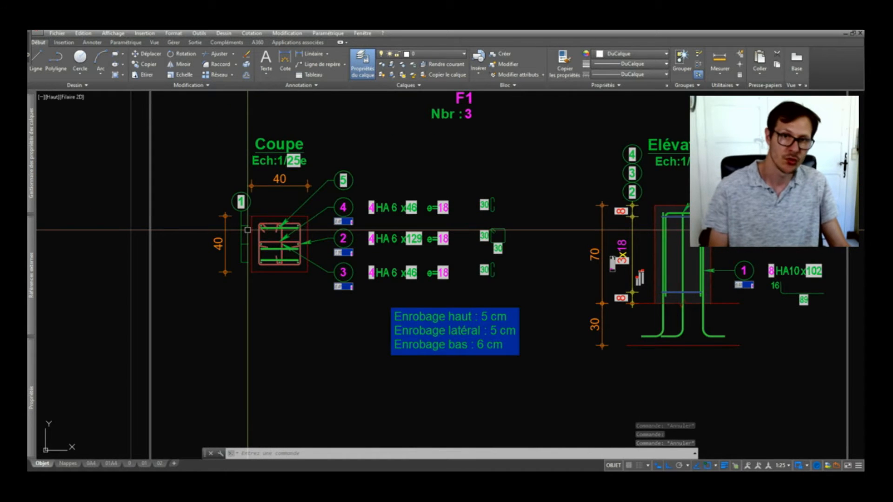
scroll(247, 229, down, 2)
scroll(259, 230, up, 3)
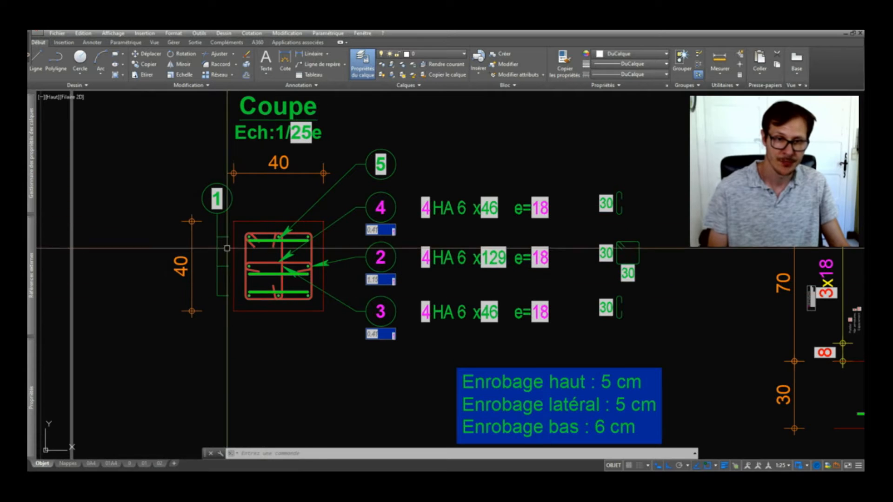
click(313, 261)
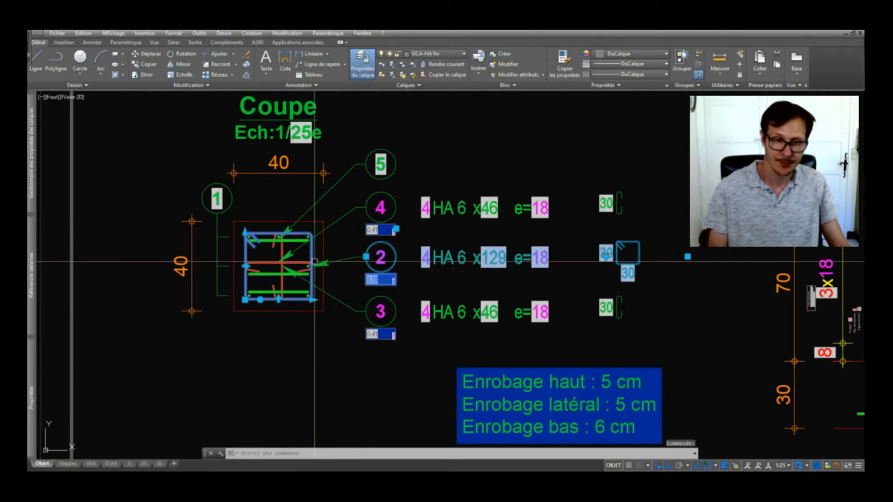
click(312, 300)
scroll(305, 304, up, 5)
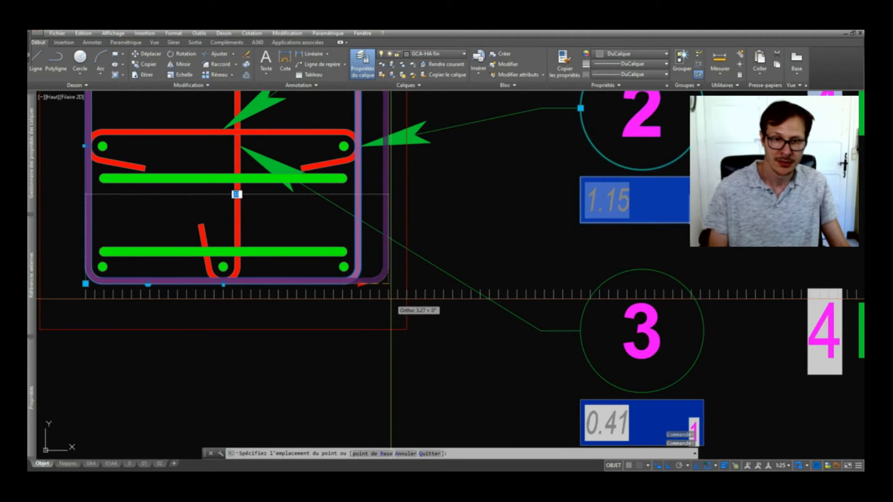
scroll(353, 306, down, 10)
key(Escape)
key(Escape)
key(Escape)
- Try a 14 mm diameter for the three longitudinal bars of the bottom row in the Fûts section
scroll(345, 312, up, 8)
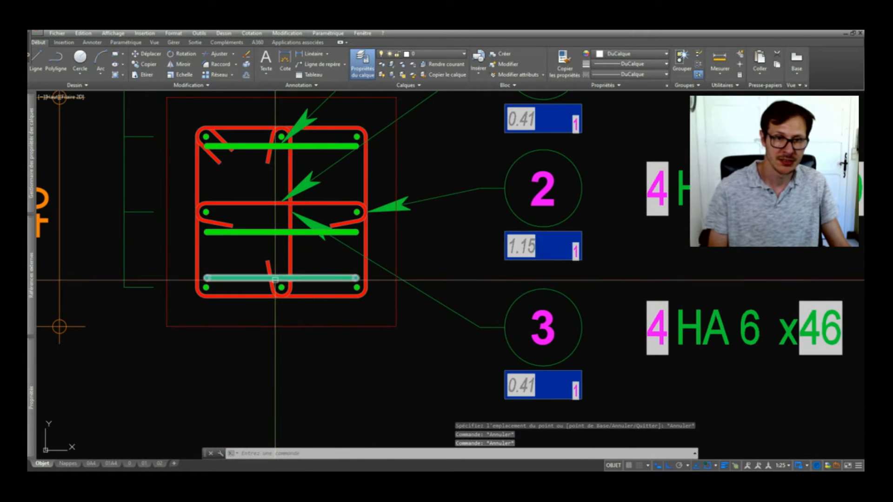
click(282, 292)
scroll(283, 291, down, 2)
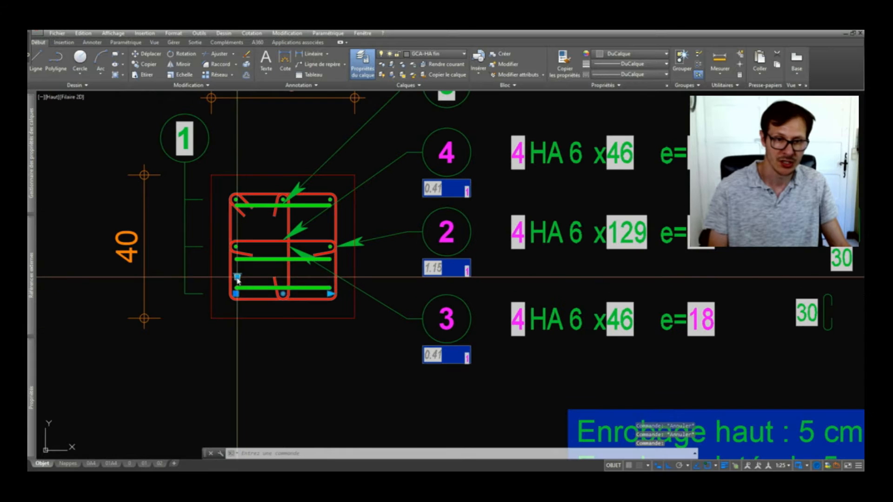
click(208, 262)
mouse_move(273, 321)
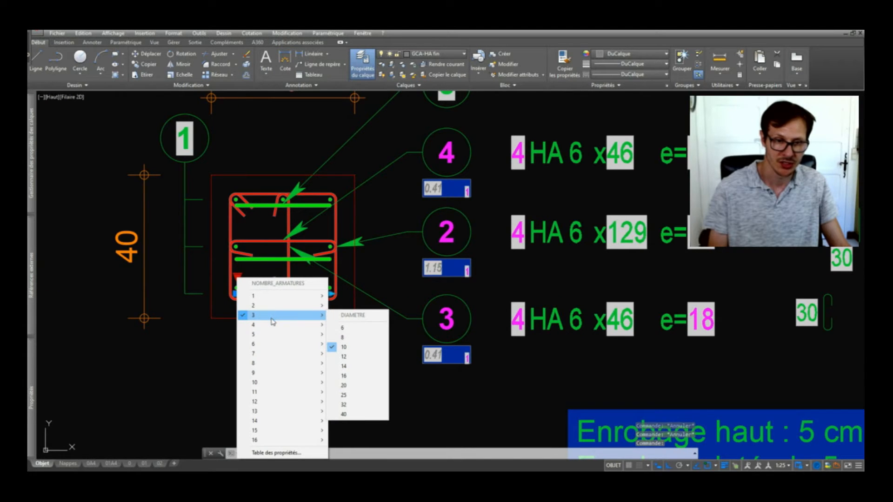
click(353, 366)
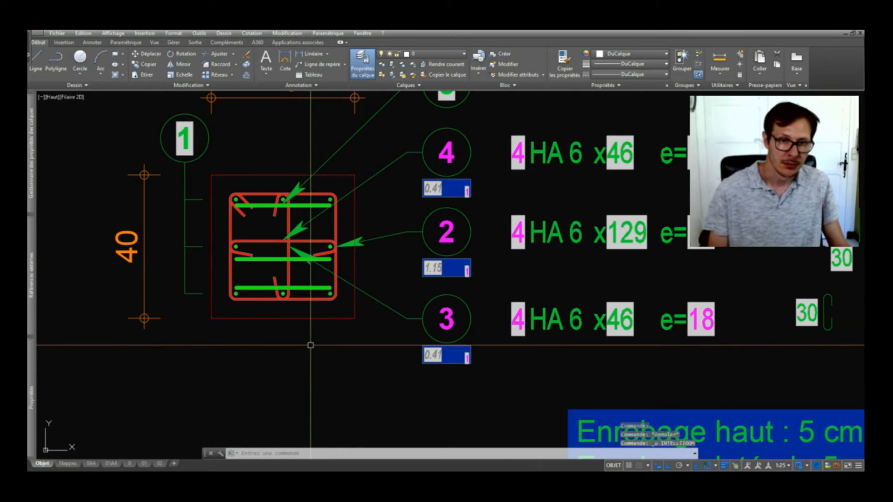
- Try to set the bar-count attribute NB_HA of stirrup label 3 to 2*4 in the Fûts section
click(288, 215)
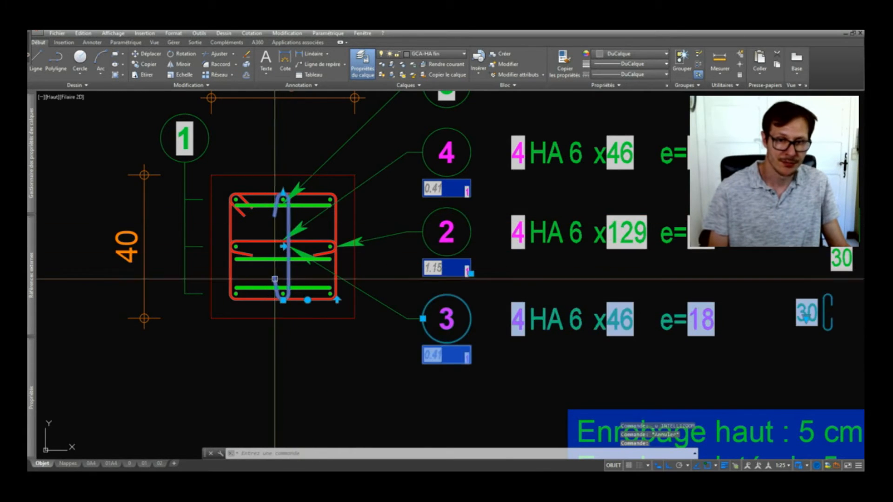
scroll(280, 269, down, 4)
scroll(392, 289, up, 4)
key(Escape)
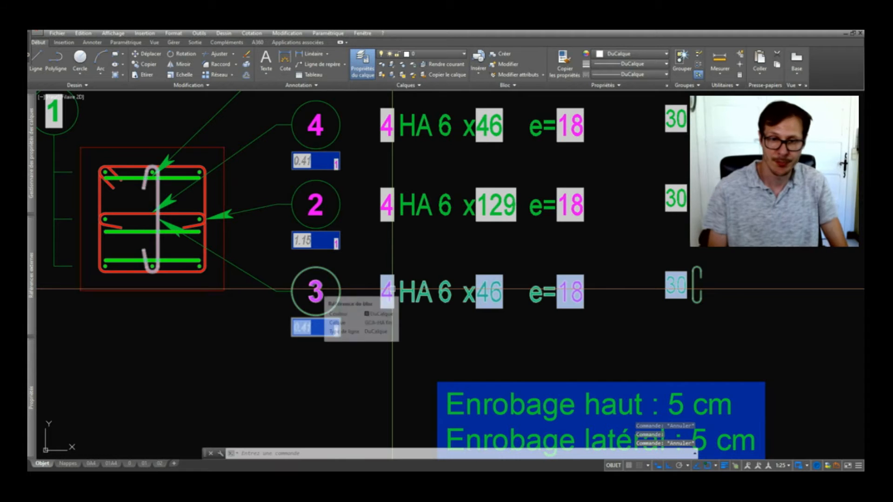
double_click(392, 289)
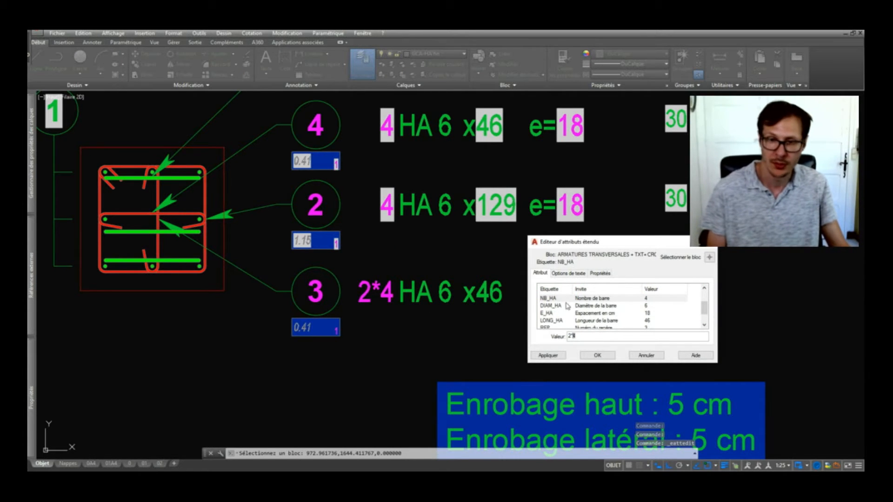
key(Escape)
key(Escape)
- Set the spacing attribute ESP1 of the stirrup distribution in the Fûts elevation to 15
scroll(288, 288, down, 5)
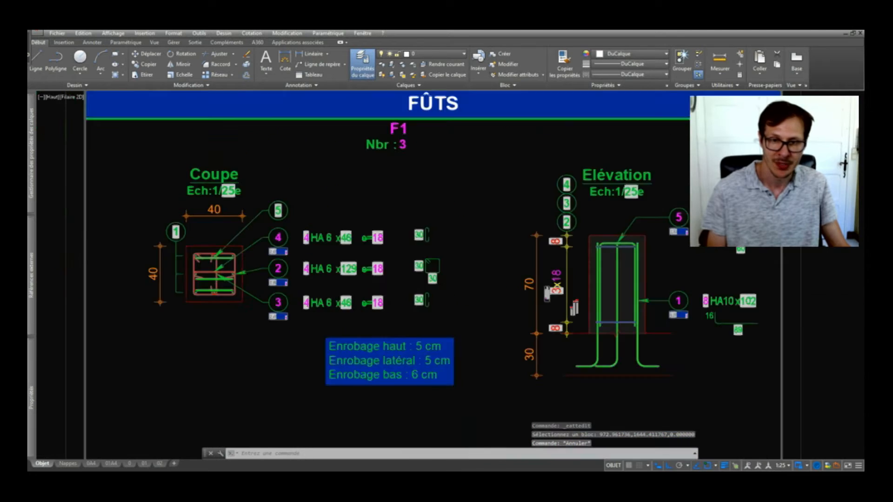
scroll(483, 281, up, 3)
click(484, 280)
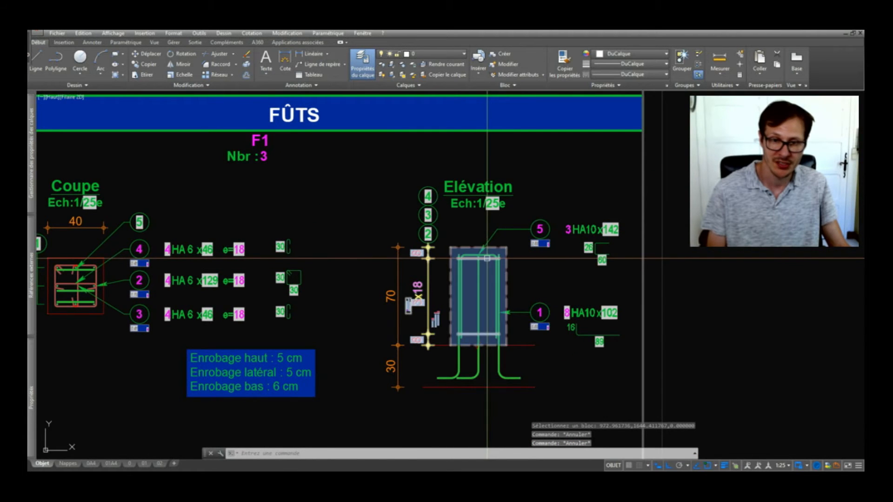
scroll(420, 284, up, 2)
double_click(419, 284)
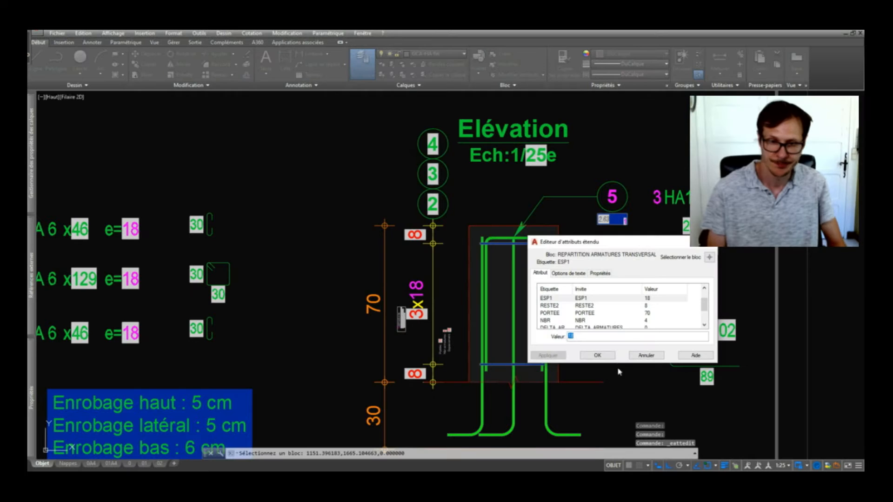
click(603, 355)
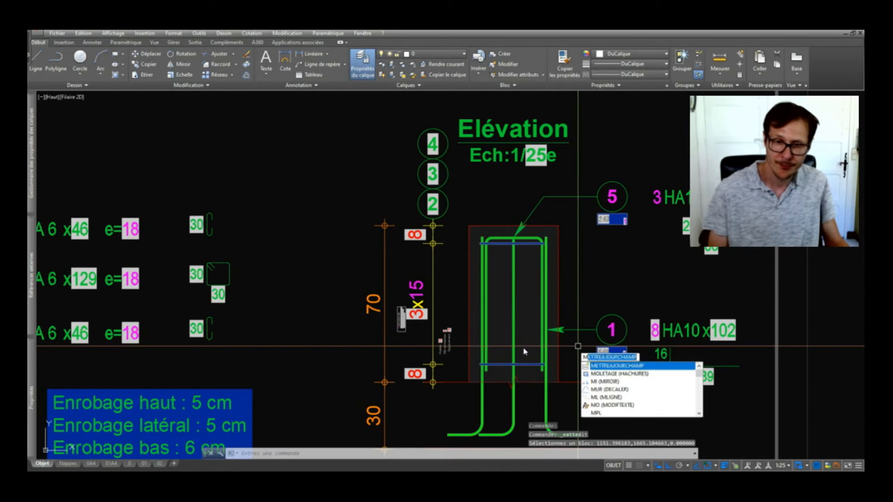
- Update the fields of the elevation's stirrup distribution repeatedly so the space count and end offsets follow the new spacing
click(422, 304)
scroll(425, 310, up, 2)
key(Return)
key(Return)
click(410, 288)
key(Return)
key(Return)
click(406, 267)
key(Return)
scroll(410, 289, down, 2)
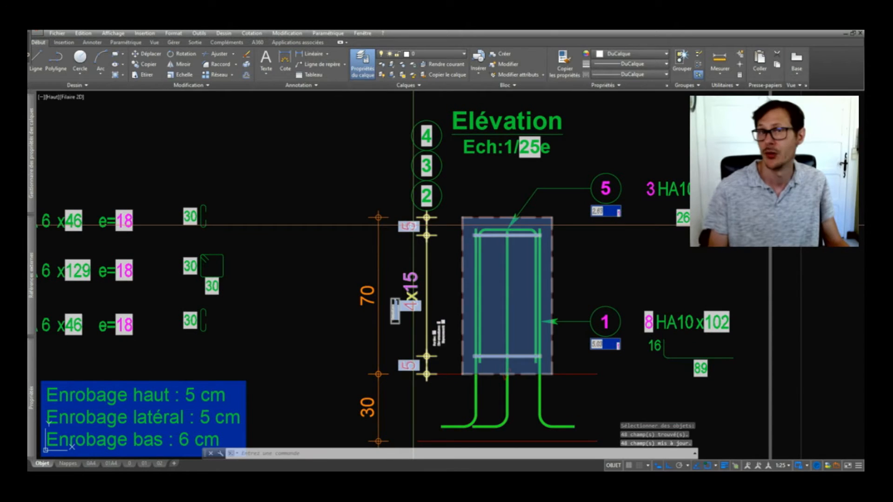
click(414, 359)
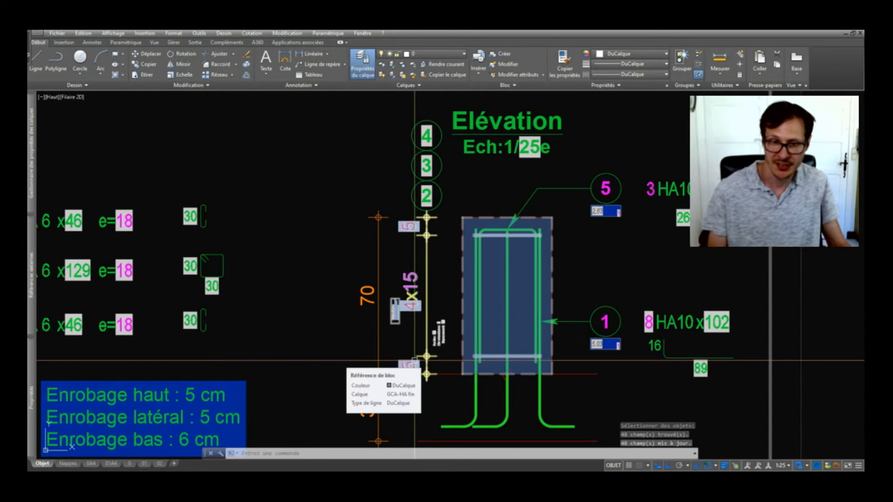
key(Escape)
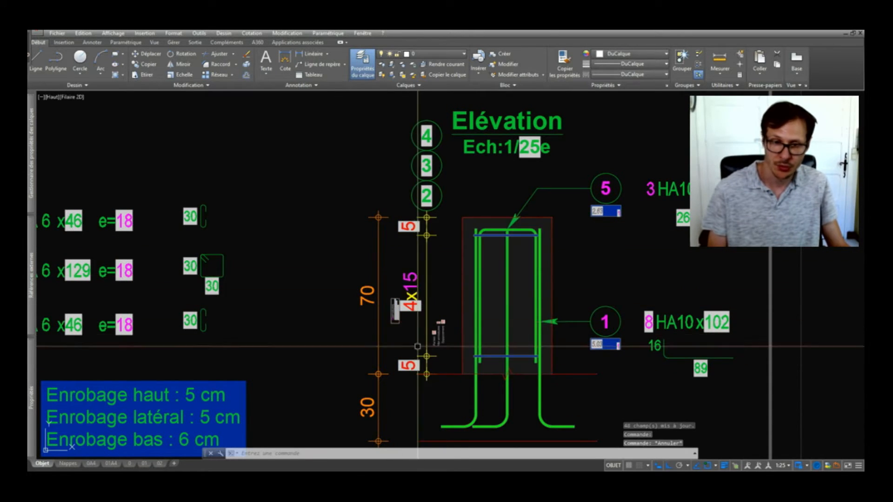
- Update the fields of the Coupe section and its stirrup labels 2, 3 and 4 twice
scroll(417, 346, up, 6)
scroll(410, 280, down, 6)
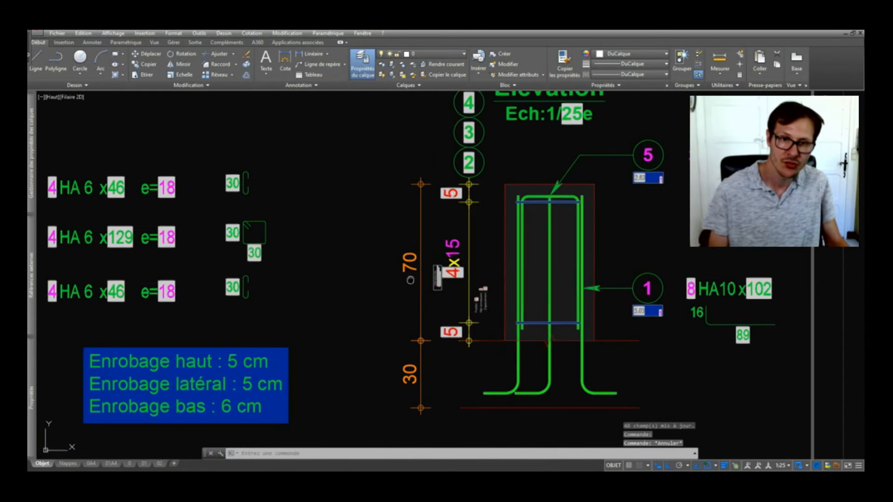
middle_drag(410, 279, 722, 307)
key(Return)
click(539, 145)
click(273, 344)
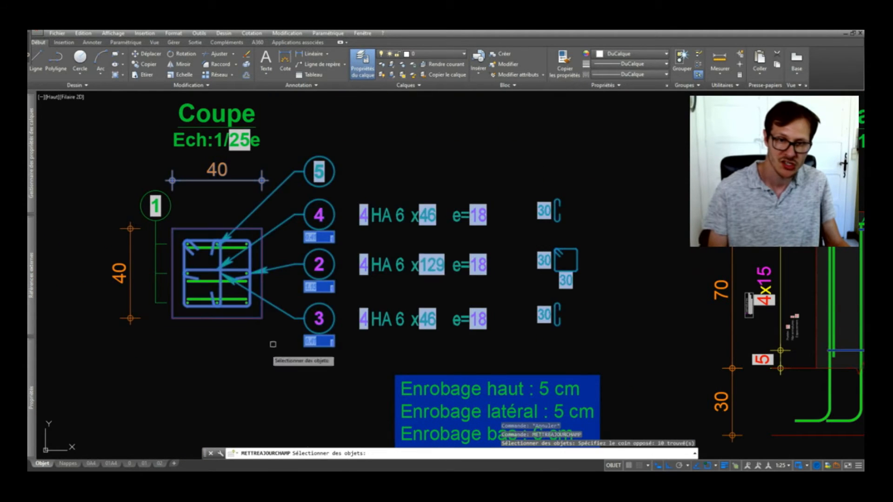
click(398, 149)
click(273, 348)
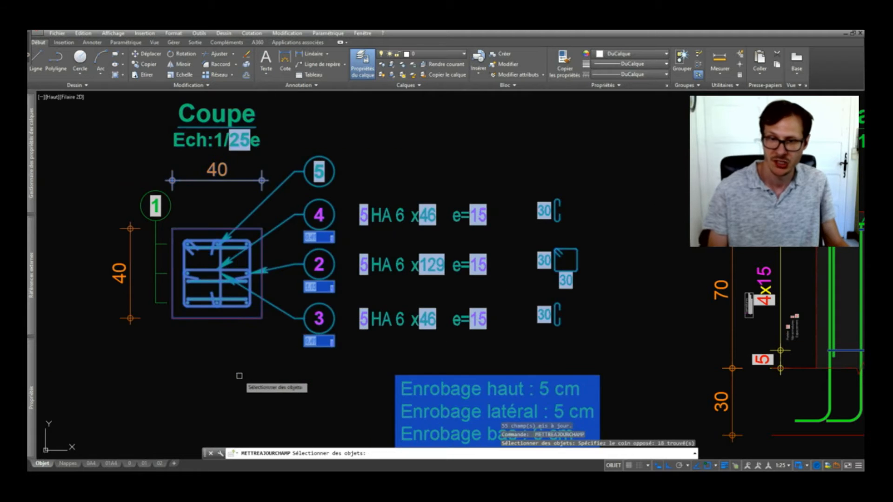
key(Return)
scroll(300, 237, up, 2)
scroll(282, 303, down, 6)
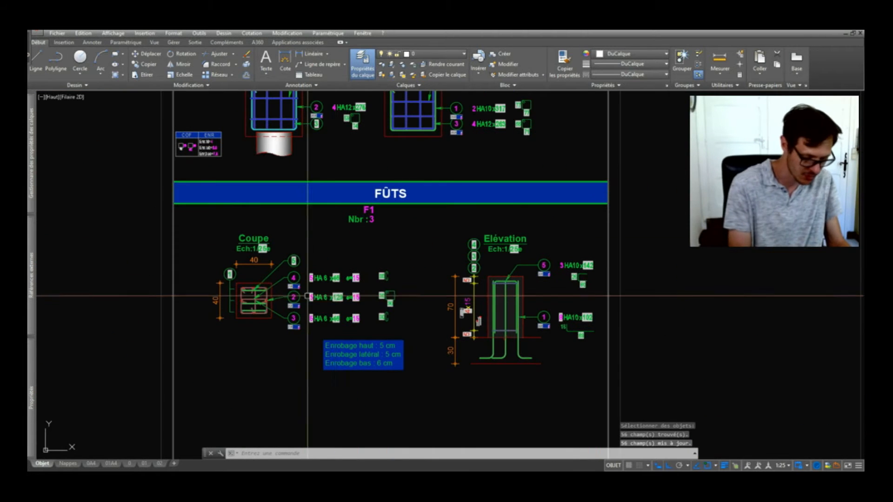
- Create a POIDS_ARMATURES weight table from the F1 blocks, counting attribute POIDS_HA, and place it below the Coupe section
key(Return)
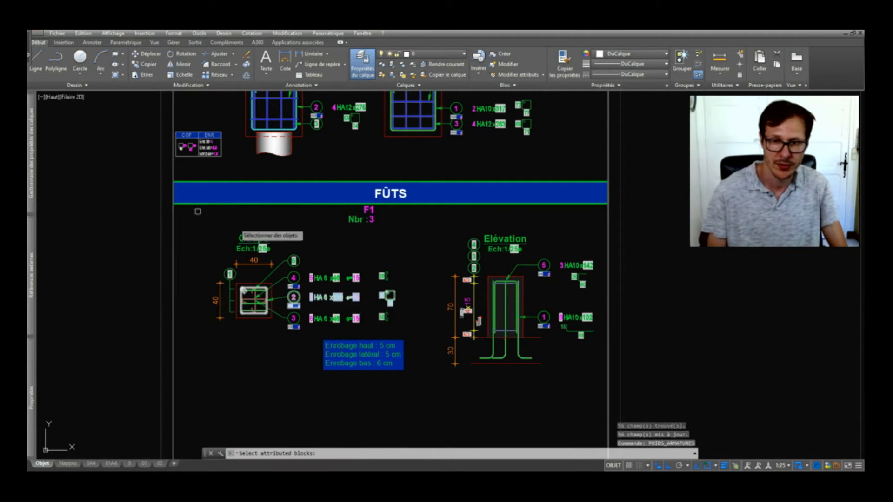
click(133, 191)
click(607, 342)
key(Return)
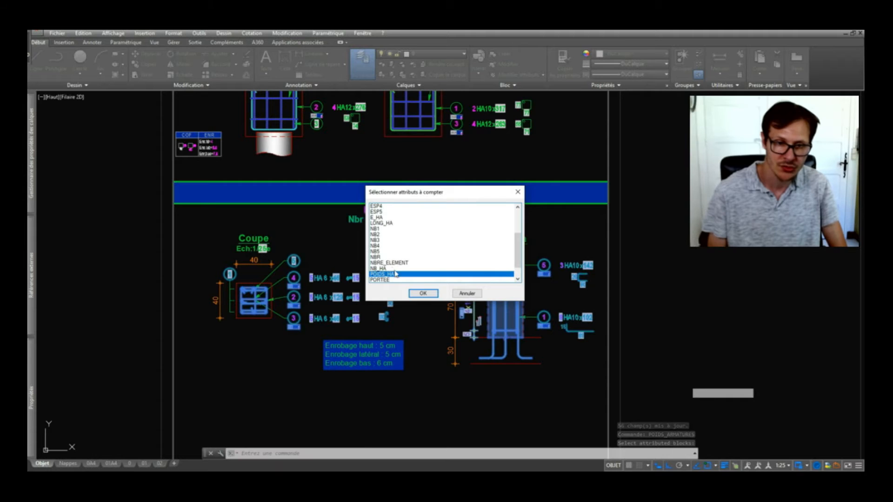
key(Return)
click(225, 373)
scroll(450, 298, down, 6)
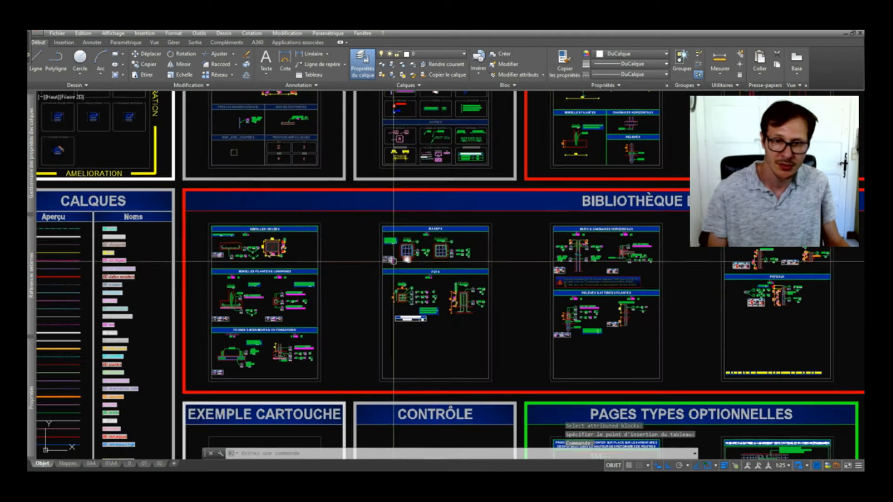
click(354, 217)
key(Escape)
- Copy the complete F1 detail with its weight table into the free space below it in the Fûts frame
scroll(396, 286, up, 4)
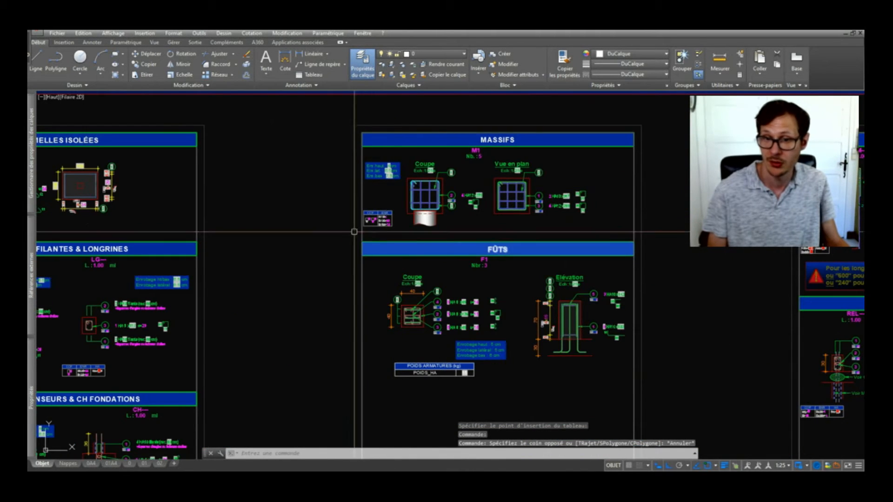
click(323, 247)
click(690, 417)
text(c)
key(space)
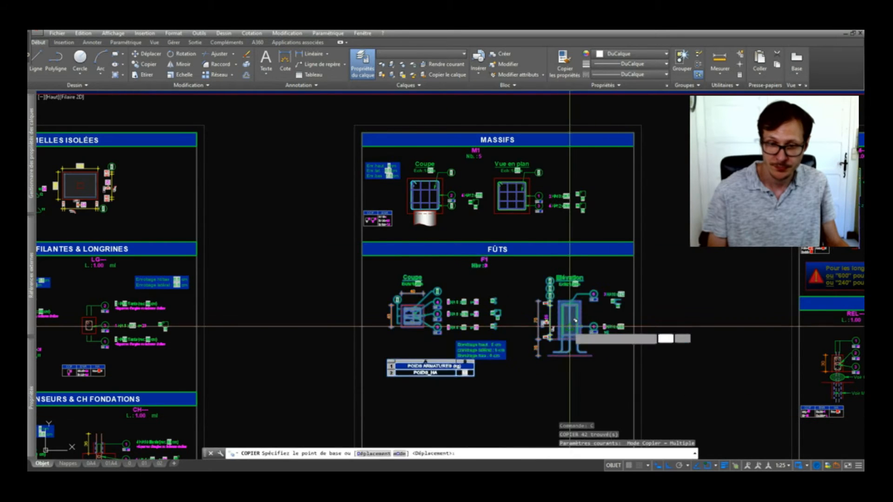
click(570, 330)
scroll(566, 279, down, 2)
click(552, 387)
key(space)
- Delete the duplicated weight table below the copied Fûts detail
click(493, 412)
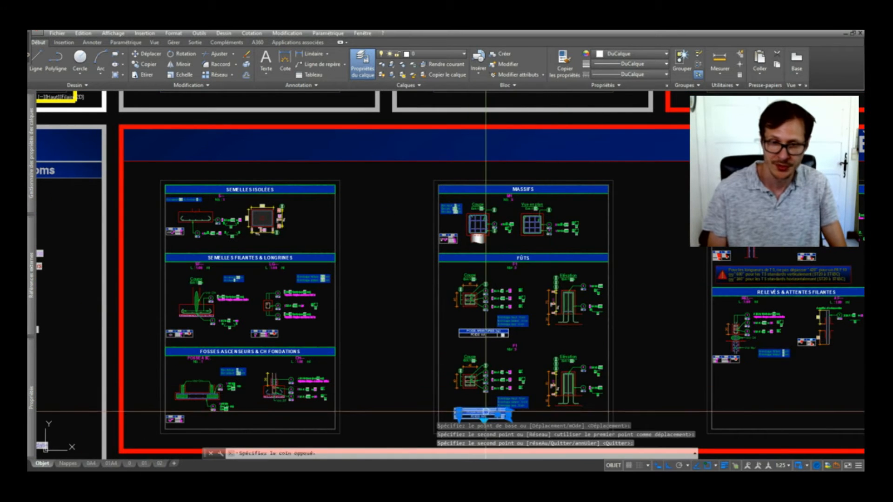
click(485, 411)
middle_drag(485, 410, 512, 298)
key(Delete)
- Set the title attributes of the copied Fûts detail to type F2 and 6 elements
scroll(516, 293, up, 4)
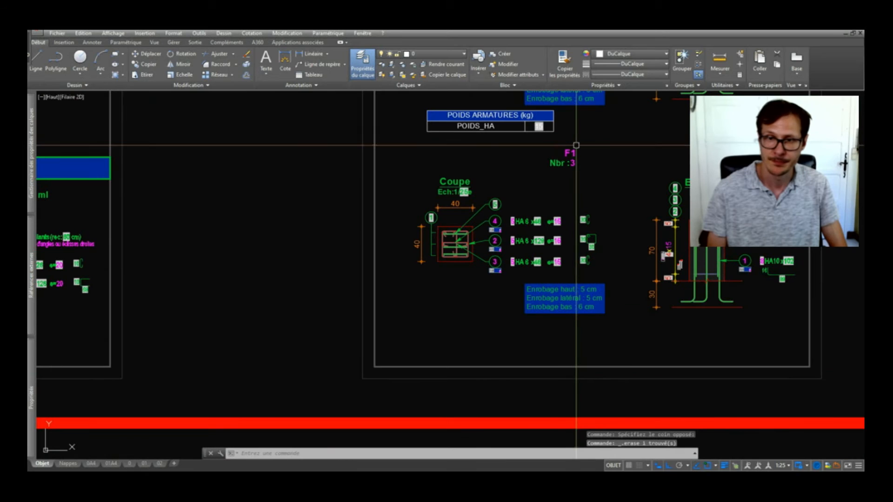
double_click(570, 151)
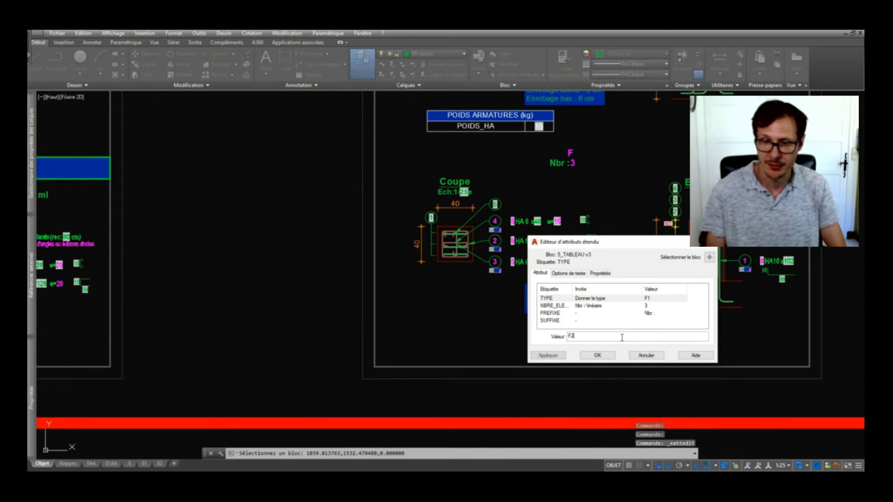
text(5)
click(597, 355)
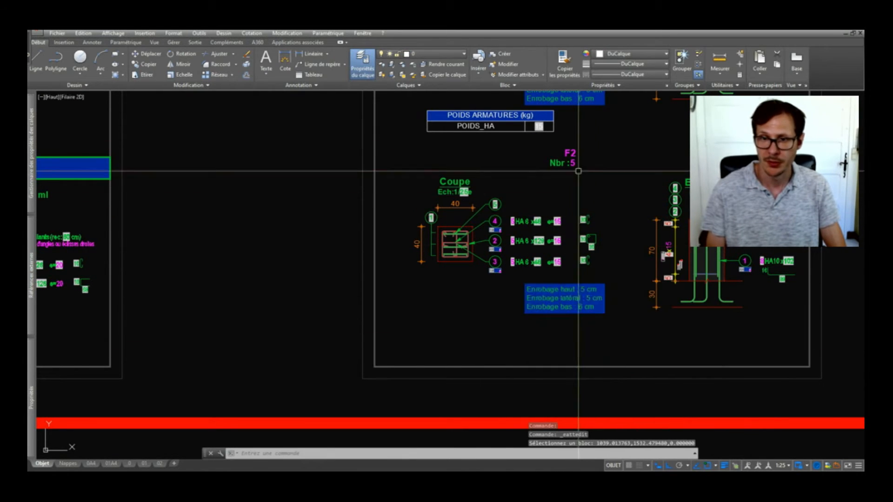
scroll(577, 171, up, 3)
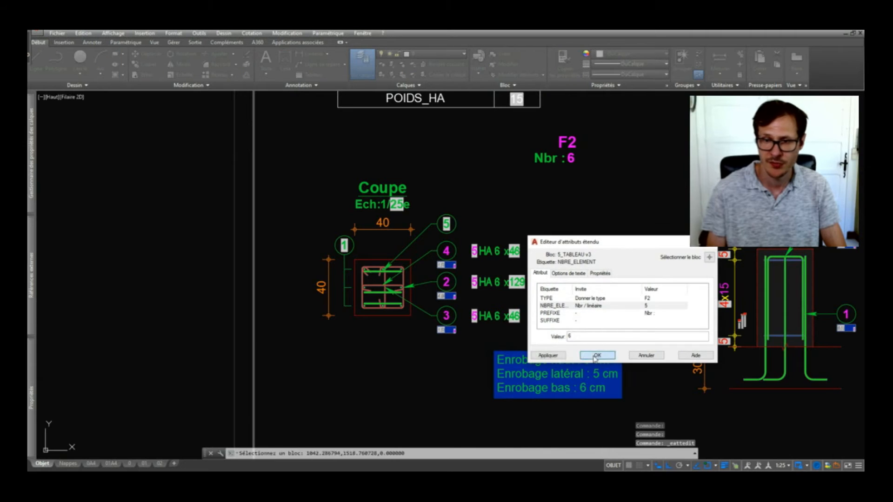
click(597, 355)
- Change stirrup 2 of the F2 section to a standard Cadre of 8 mm diameter and update the detail's fields
middle_drag(607, 258, 546, 275)
scroll(277, 296, up, 2)
click(364, 300)
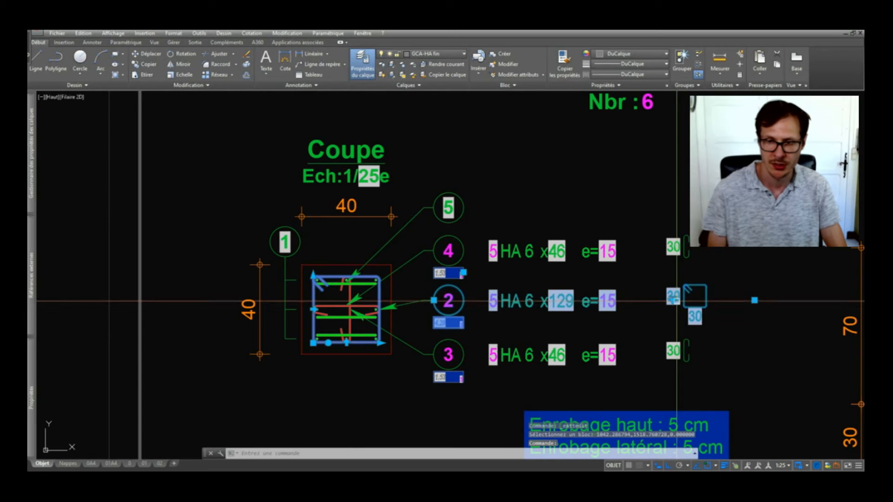
click(672, 301)
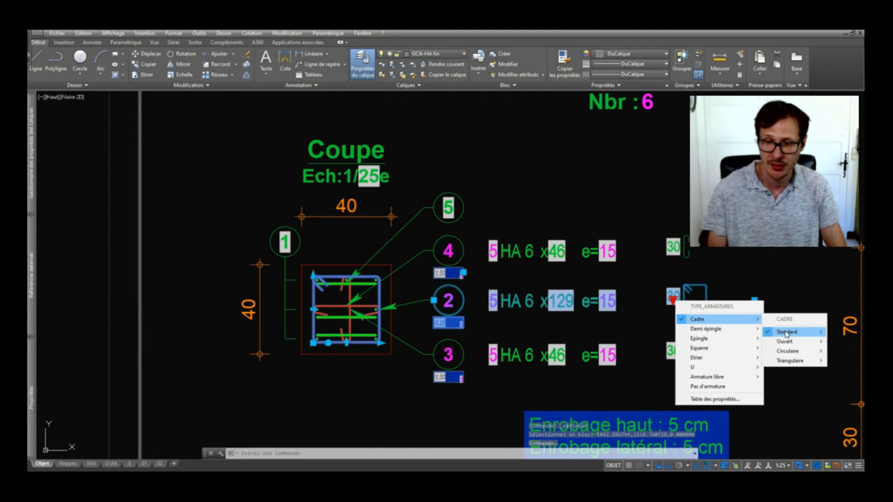
click(729, 354)
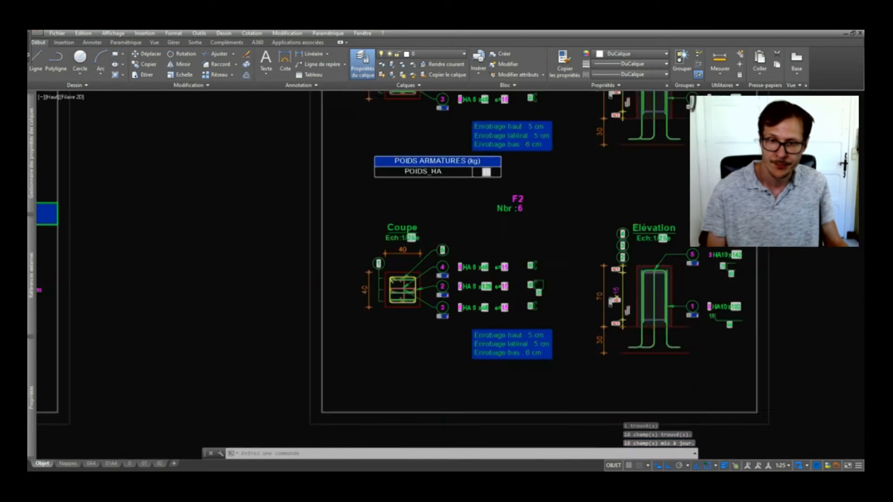
scroll(432, 291, down, 2)
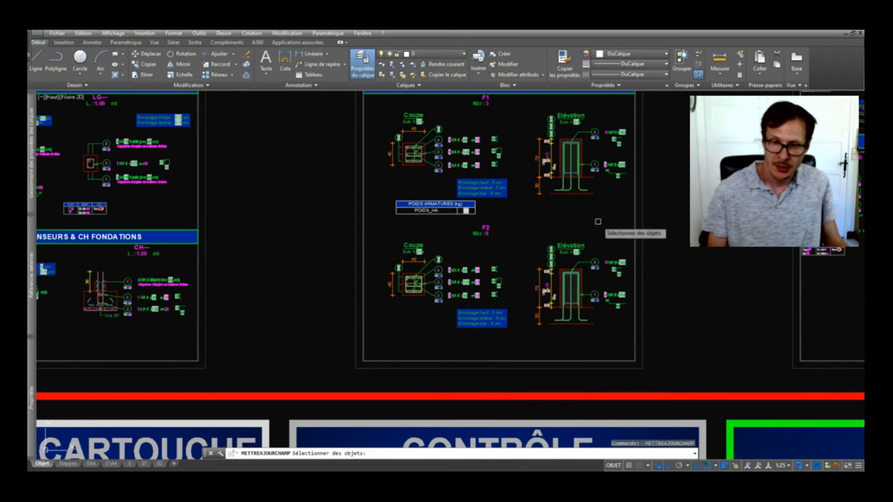
key(Return)
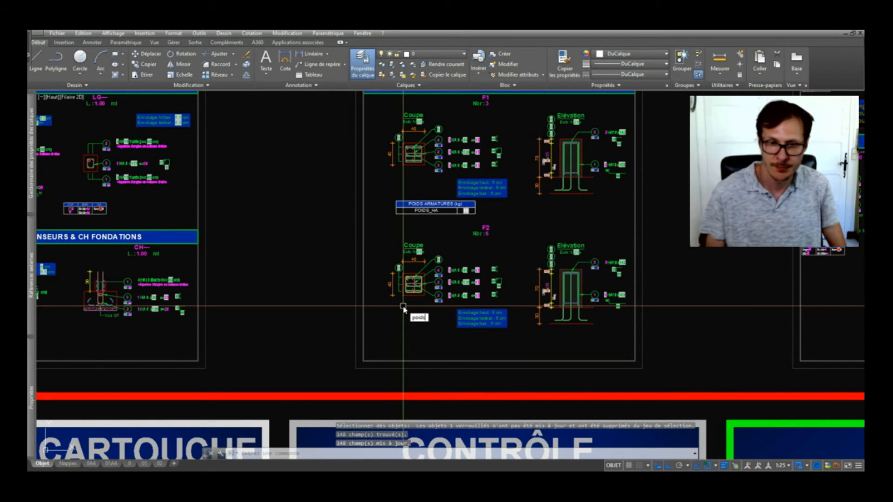
- Create a POIDS_ARMATURES weight table from the F2 blocks, counting attribute POIDS_HA, and place it below the F2 section
key(Return)
click(326, 225)
click(708, 347)
key(Return)
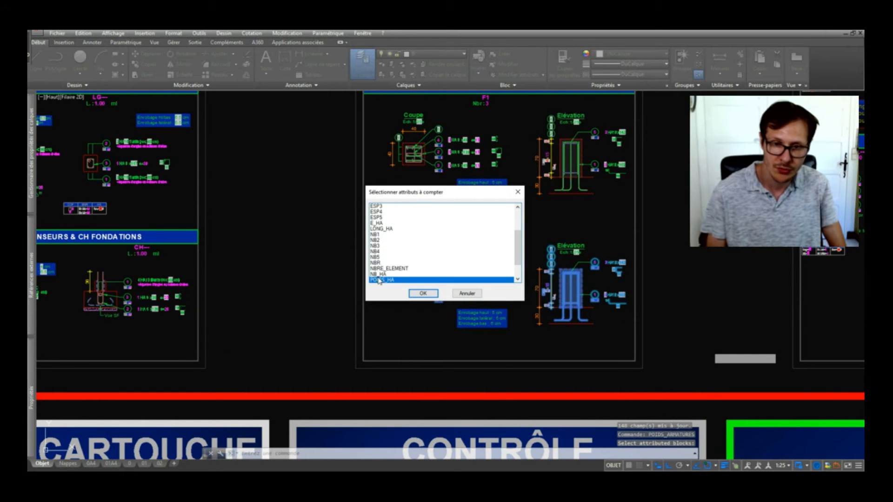
click(424, 293)
click(395, 333)
scroll(449, 357, up, 3)
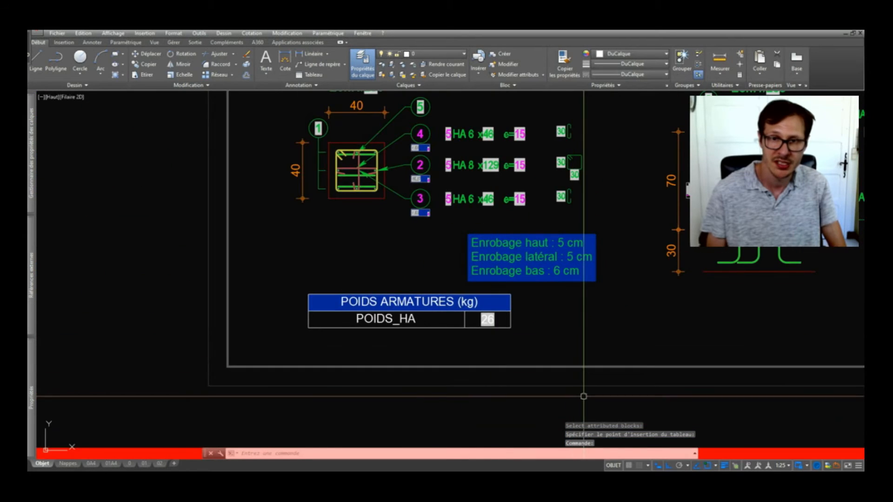
- Create an overall POIDS_ARMATURES weight table from all blocks of the Massifs and Fûts page, counting POIDS_HA, and place it below the page frame
scroll(583, 396, down, 3)
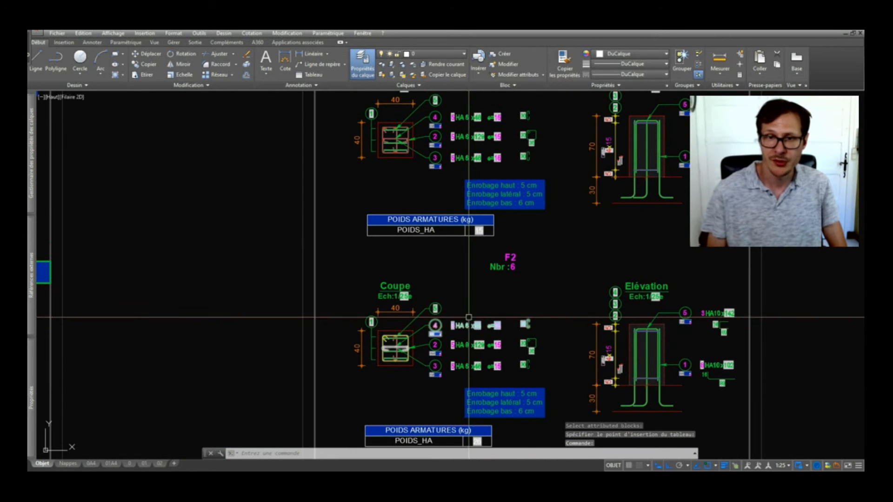
middle_drag(536, 249, 524, 312)
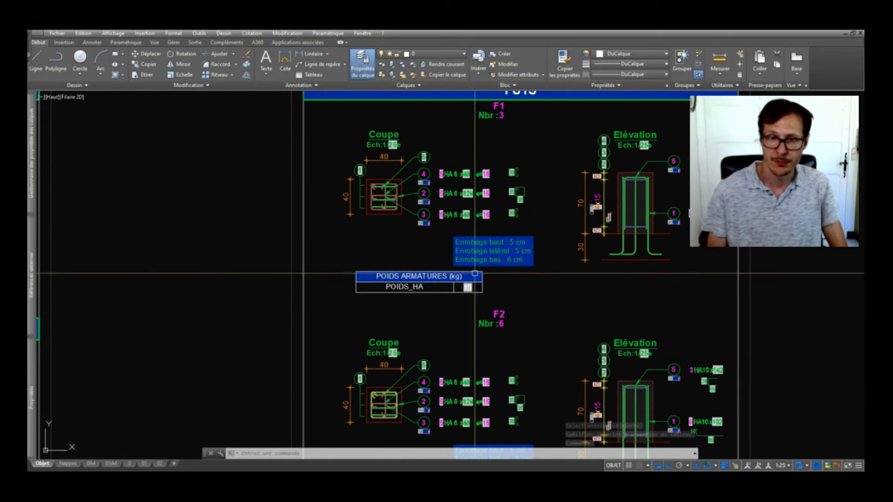
scroll(463, 306, down, 5)
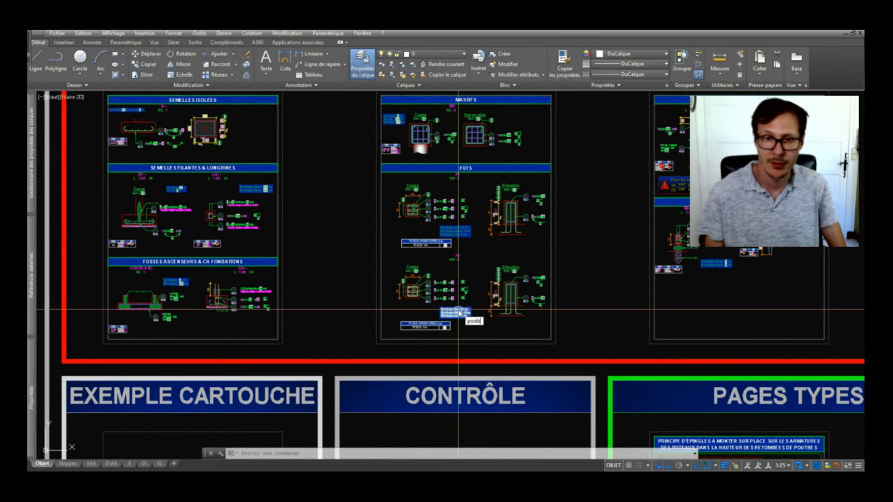
scroll(447, 310, down, 2)
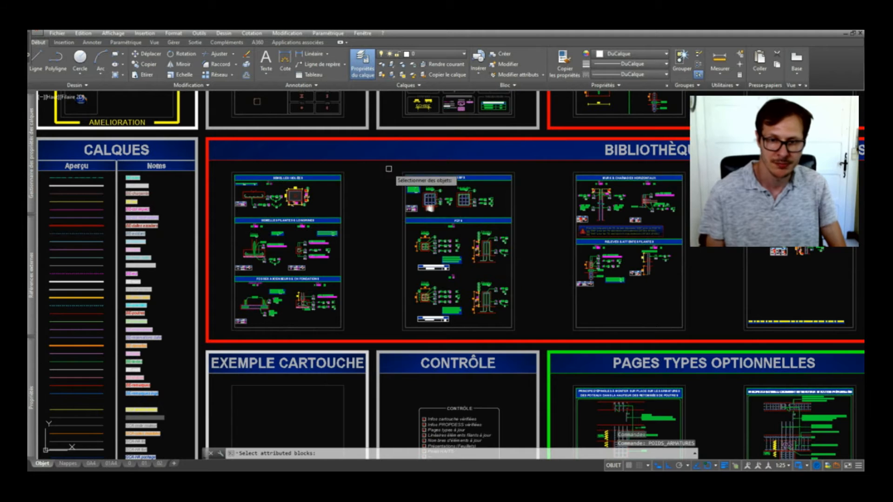
click(470, 269)
key(Return)
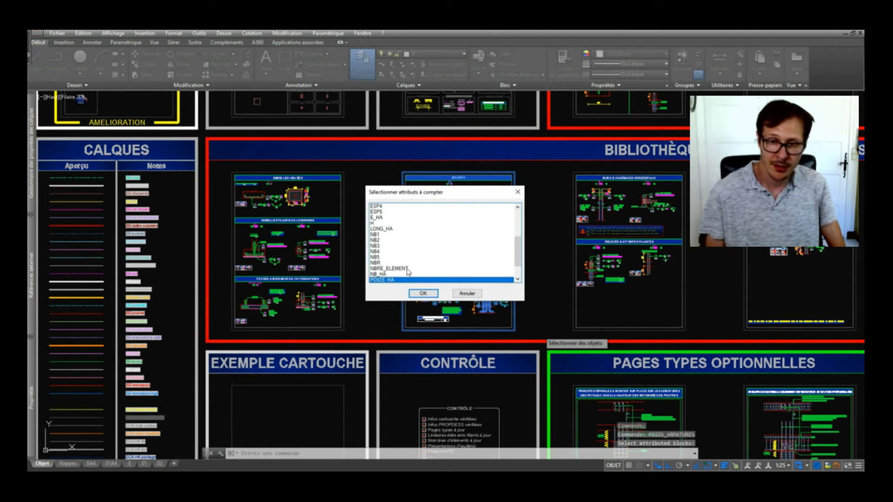
click(422, 293)
scroll(440, 316, up, 4)
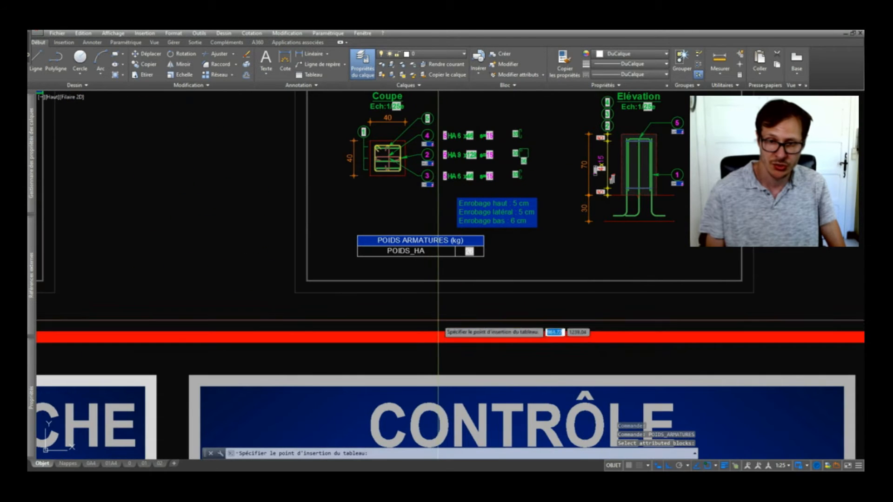
click(446, 319)
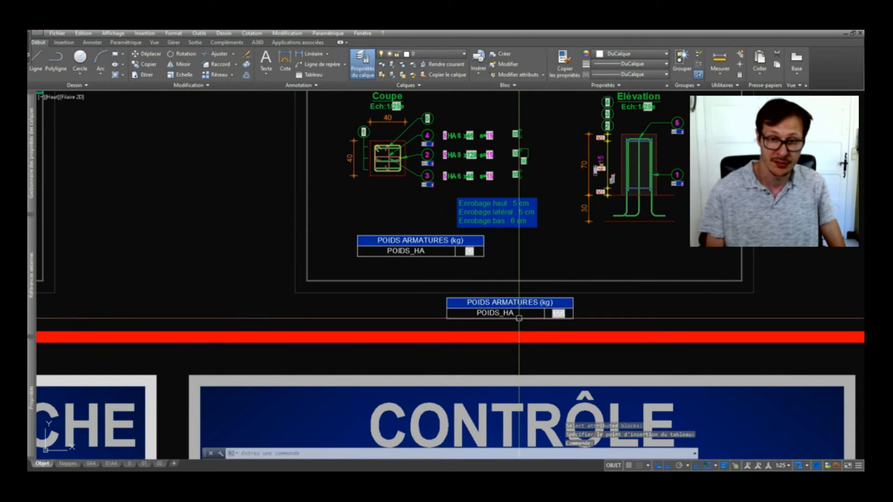
- Create a POIDS_ARMATURES weight table from the M1 blocks, counting attribute POIDS_HA, and place it below the plan view in the Massifs frame
middle_drag(502, 205, 506, 380)
middle_drag(460, 237, 461, 427)
middle_drag(422, 208, 408, 378)
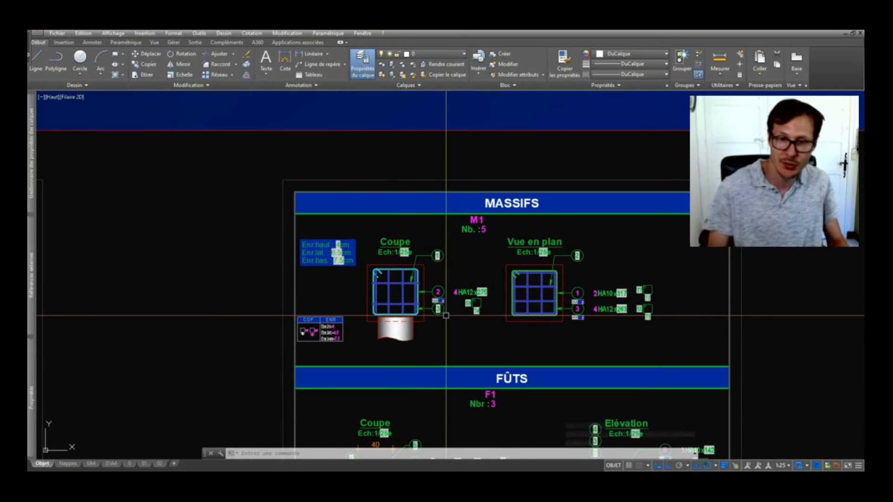
key(Return)
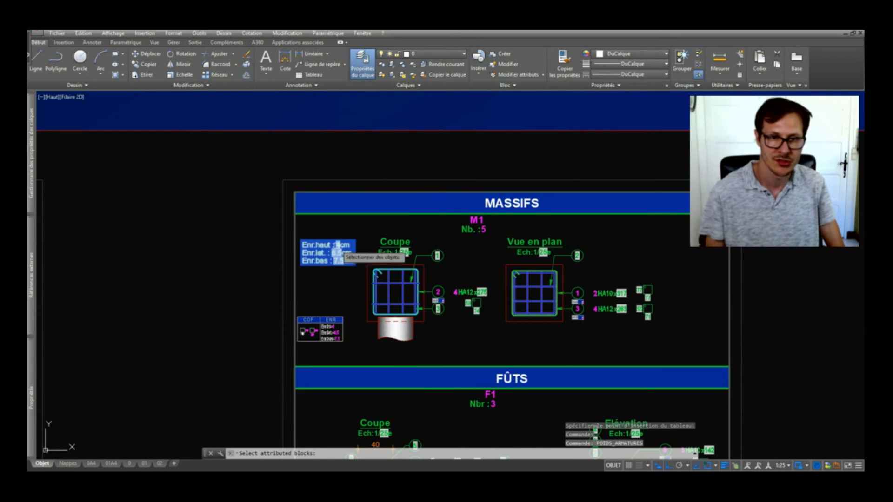
click(233, 214)
scroll(268, 223, down, 2)
click(566, 302)
key(Return)
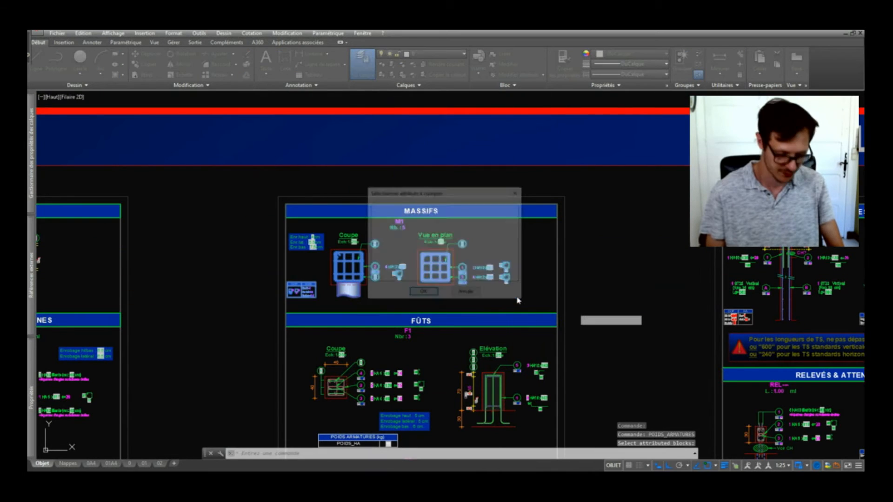
key(Return)
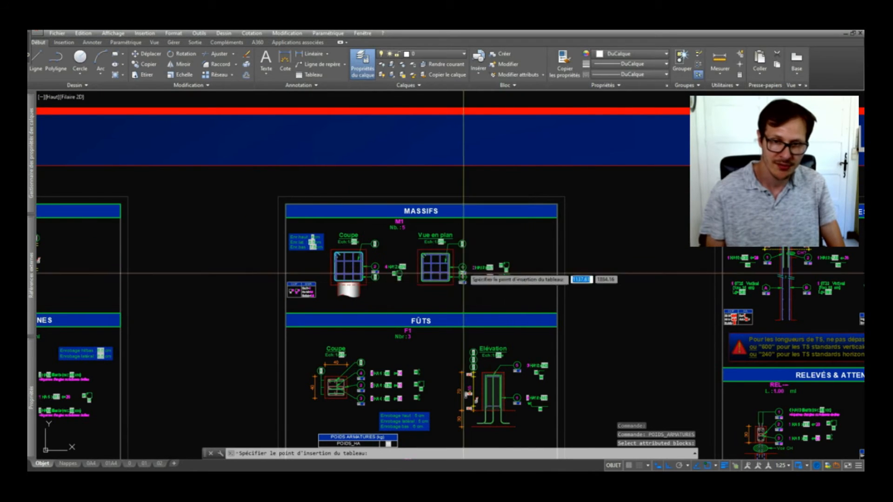
click(425, 297)
- Examine the weight tables of the M1, F1 and F2 details and the overall table below the page
scroll(465, 304, up, 3)
scroll(440, 208, down, 7)
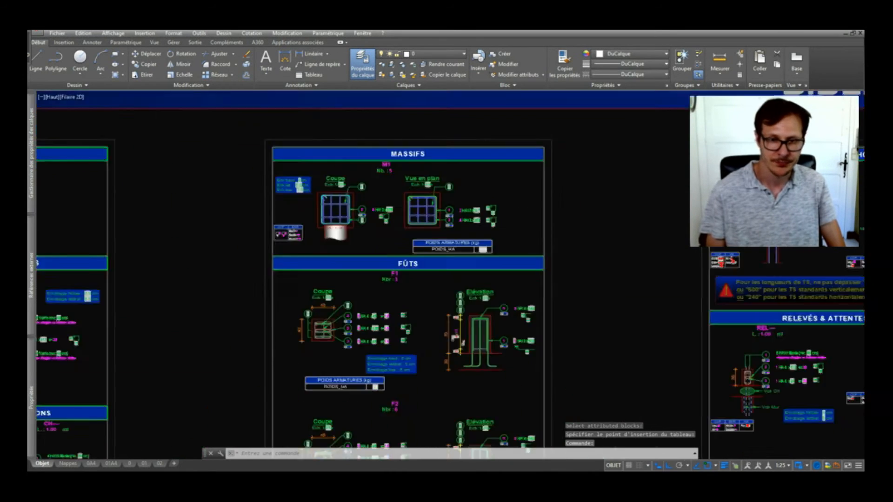
scroll(434, 344, up, 7)
middle_drag(432, 105, 444, 444)
middle_drag(380, 401, 346, 207)
scroll(364, 359, down, 2)
scroll(389, 303, up, 2)
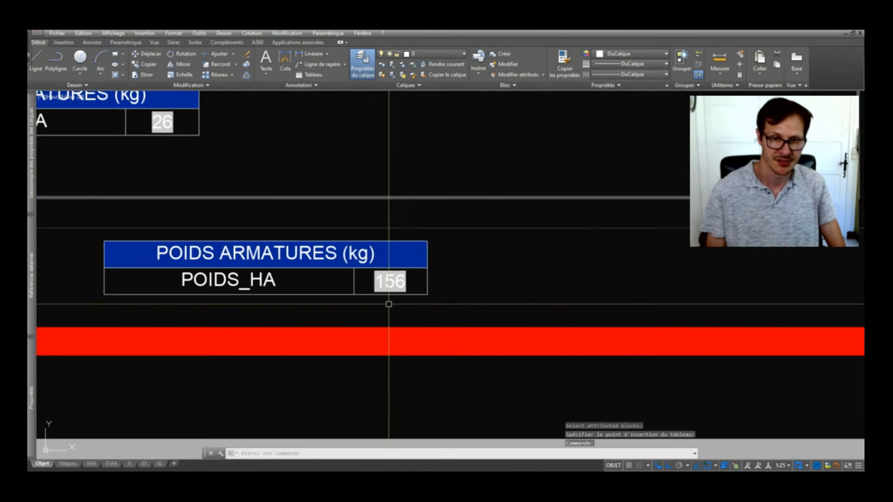
scroll(391, 363, down, 3)
middle_drag(438, 268, 429, 335)
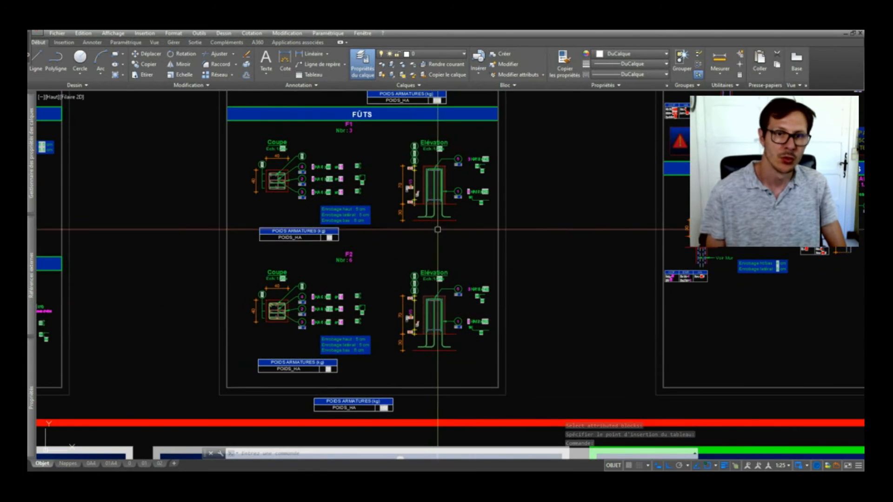
middle_drag(430, 212, 416, 329)
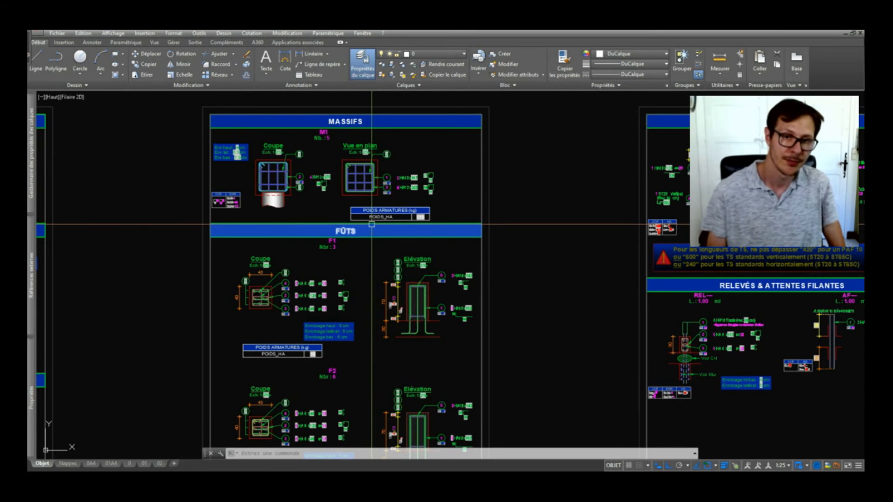
middle_drag(394, 325, 391, 259)
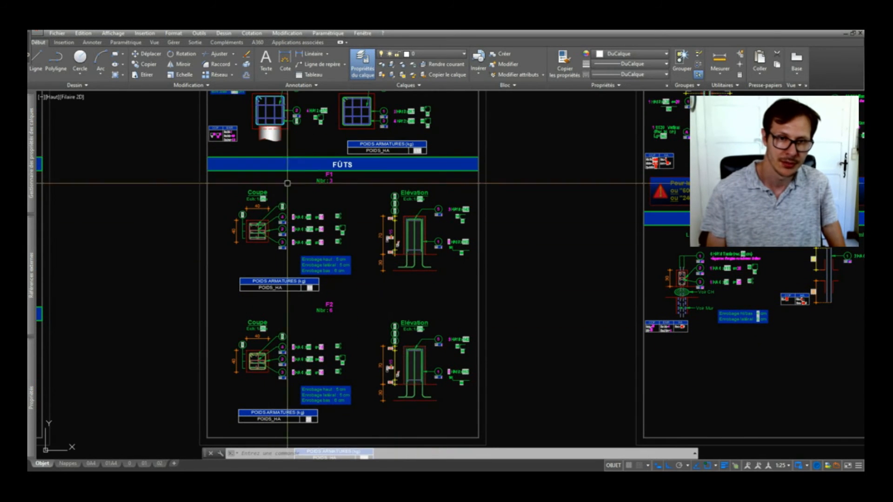
- Set the transverse bar spacing ESP1 in the F2 elevation to 10 and update the distribution block's fields
scroll(345, 175, up, 2)
mouse_move(417, 371)
middle_down()
mouse_move(417, 321)
mouse_move(447, 234)
middle_up()
middle_drag(513, 311, 501, 182)
scroll(441, 223, up, 4)
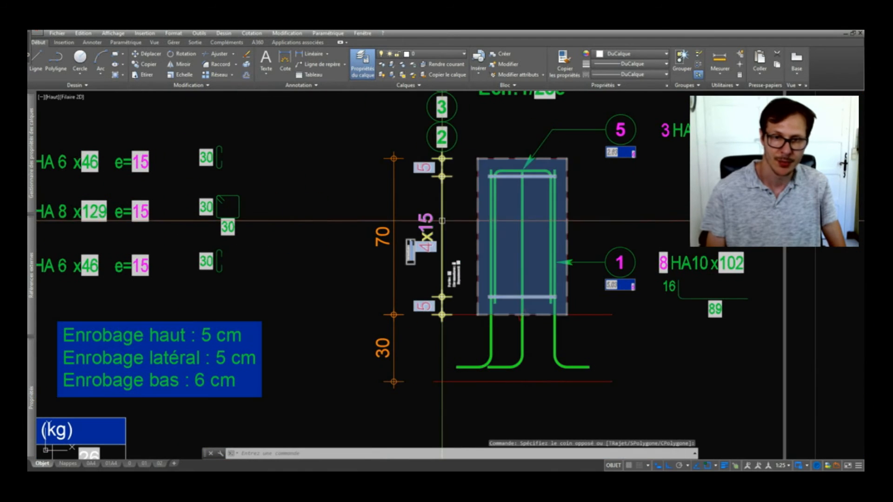
double_click(427, 218)
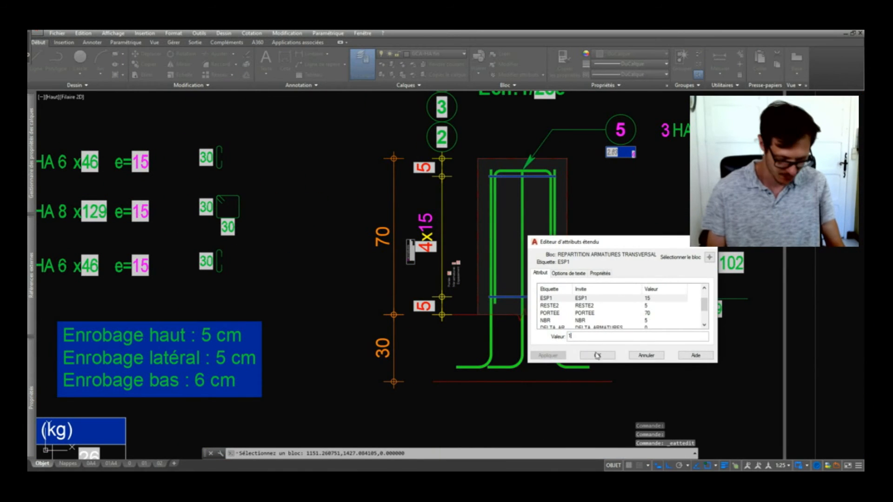
click(597, 355)
text(me)
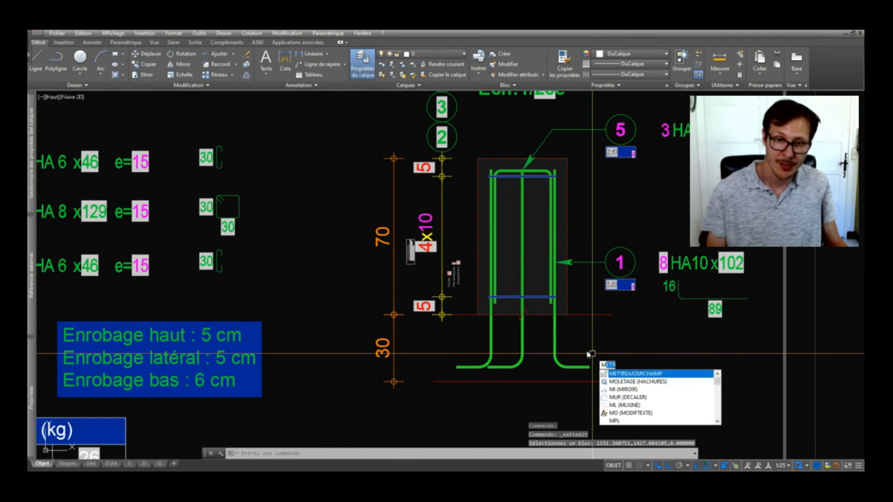
key(Return)
click(419, 224)
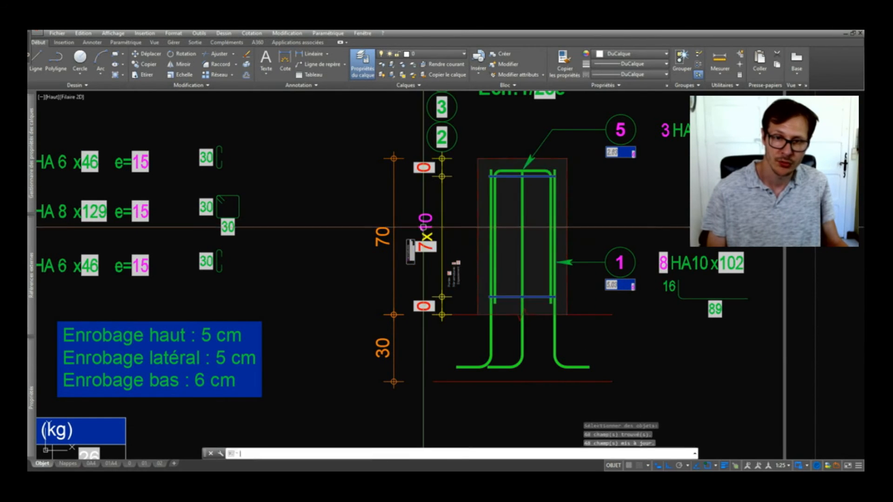
key(Return)
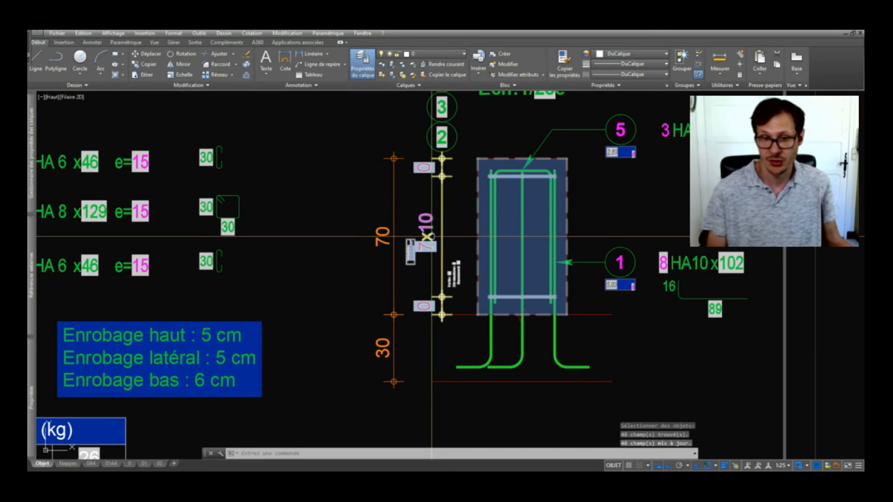
- Set DELTA_ARMATURES of the F2 elevation's transverse bar distribution to -1 and update its fields
scroll(416, 256, up, 8)
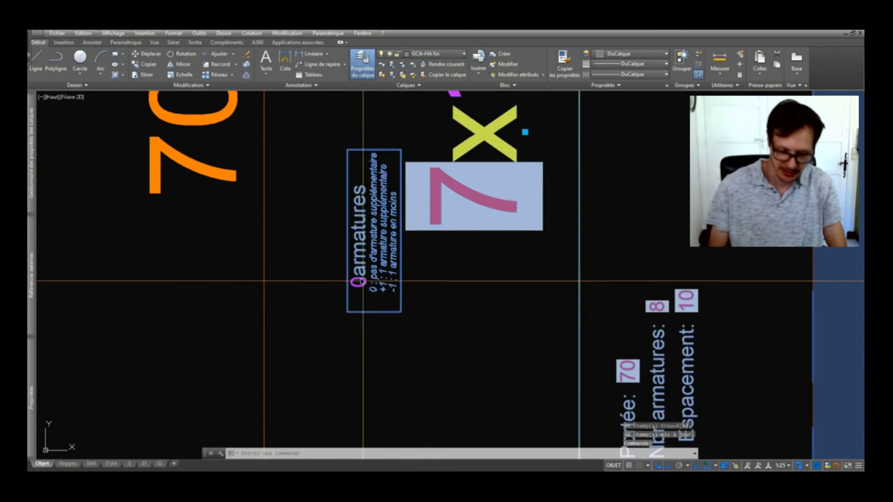
double_click(358, 282)
text(-1)
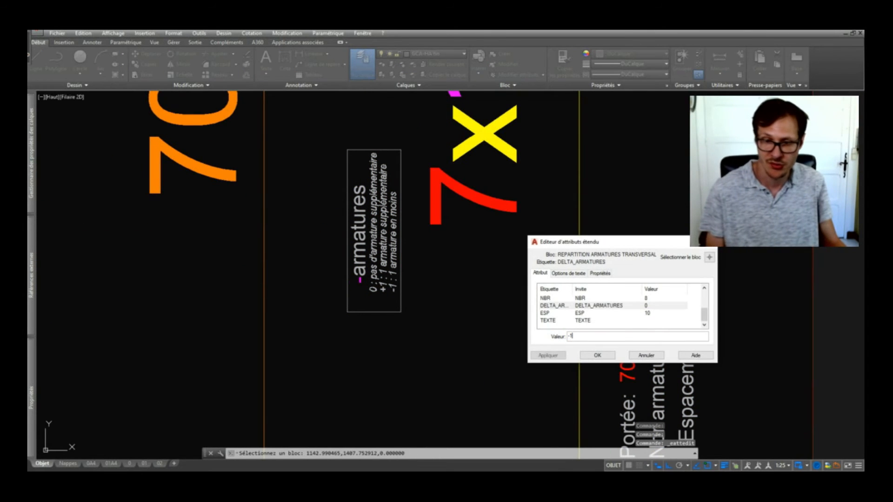
click(597, 356)
scroll(487, 325, down, 6)
text(METTREAJOURCHAMP)
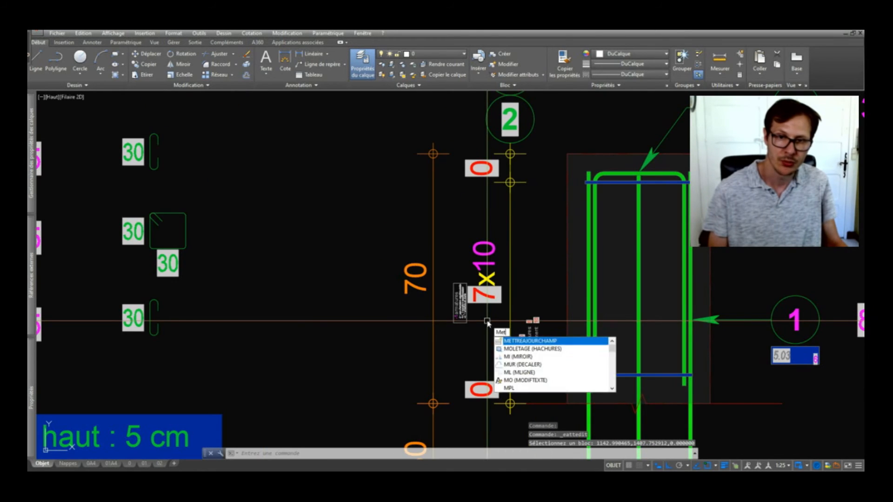
key(Return)
click(485, 275)
scroll(491, 254, down, 2)
key(Return)
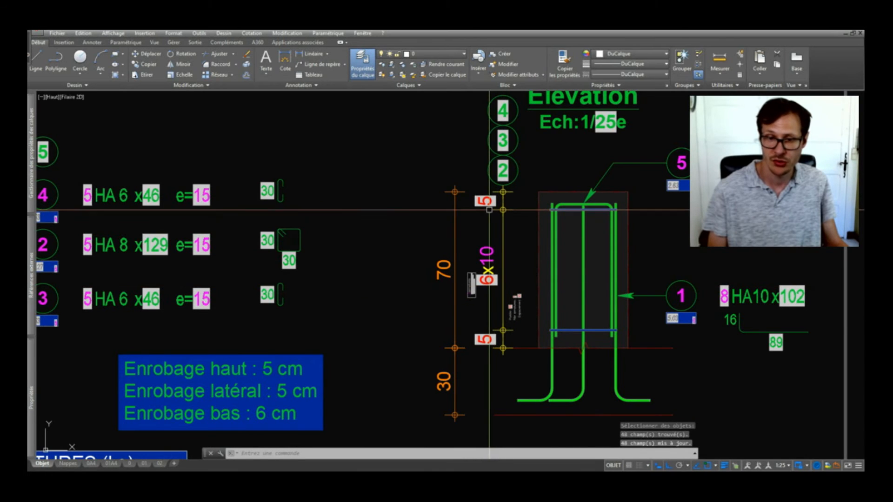
- Update the fields of the F2 section so its bar labels follow the new transverse distribution
scroll(520, 250, down, 2)
key(Return)
click(327, 182)
click(215, 318)
key(Return)
middle_drag(266, 386, 431, 367)
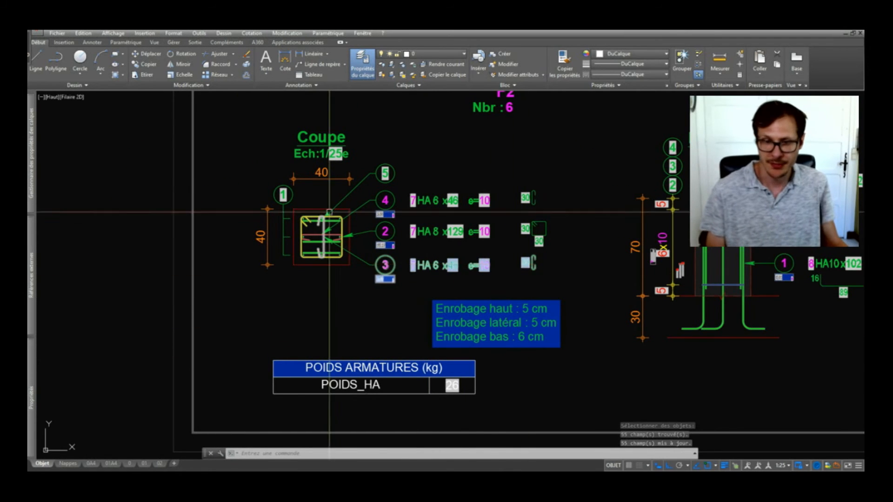
scroll(381, 309, down, 1)
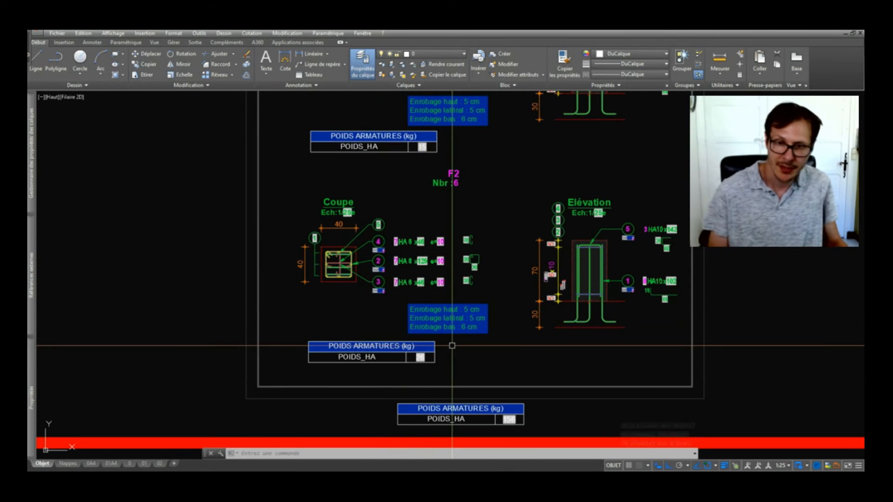
- Update the fields of the F2 detail together with its weight table
key(Return)
click(621, 147)
click(250, 400)
key(Return)
key(Return)
click(475, 205)
click(452, 231)
key(Return)
- Update the fields of the overall weight table below the page, together with the F2 detail
scroll(518, 273, up, 3)
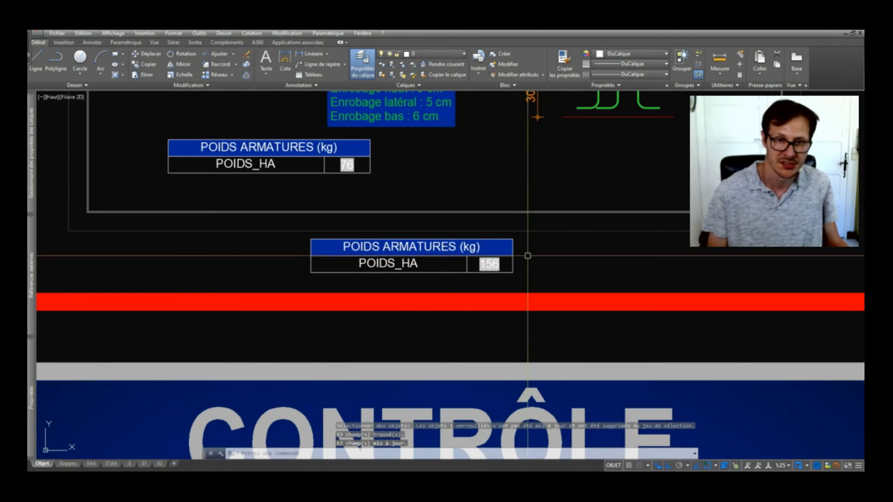
middle_drag(461, 201, 500, 275)
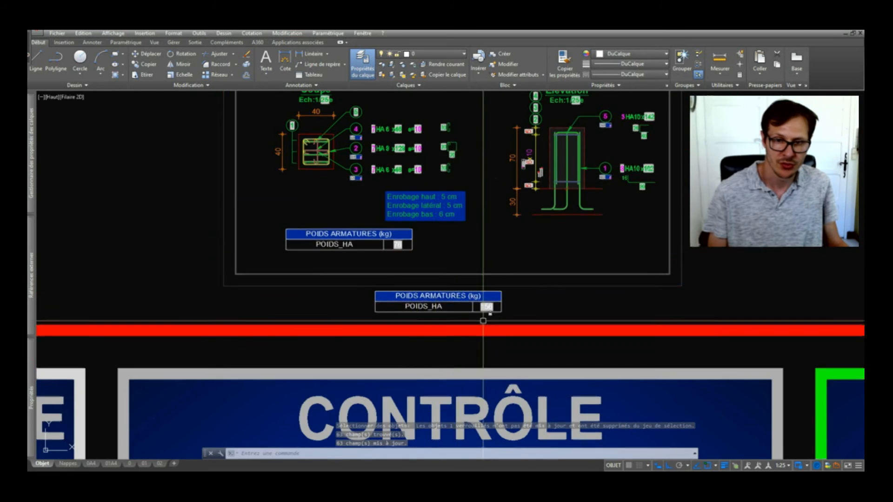
scroll(558, 284, up, 3)
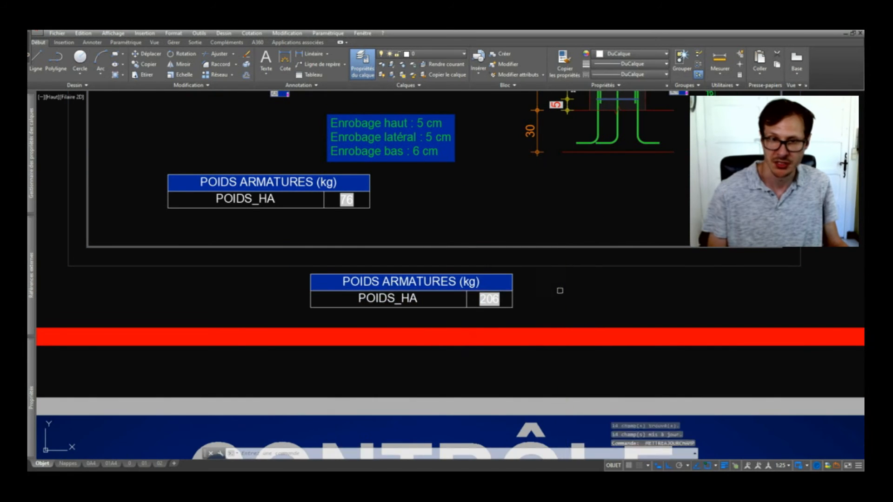
scroll(411, 317, down, 2)
key(Return)
click(692, 96)
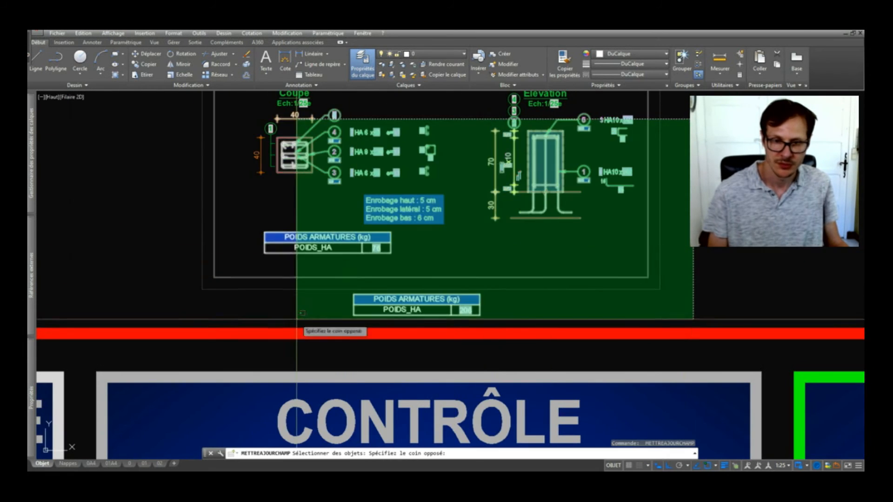
click(284, 325)
key(Return)
middle_drag(463, 290, 469, 398)
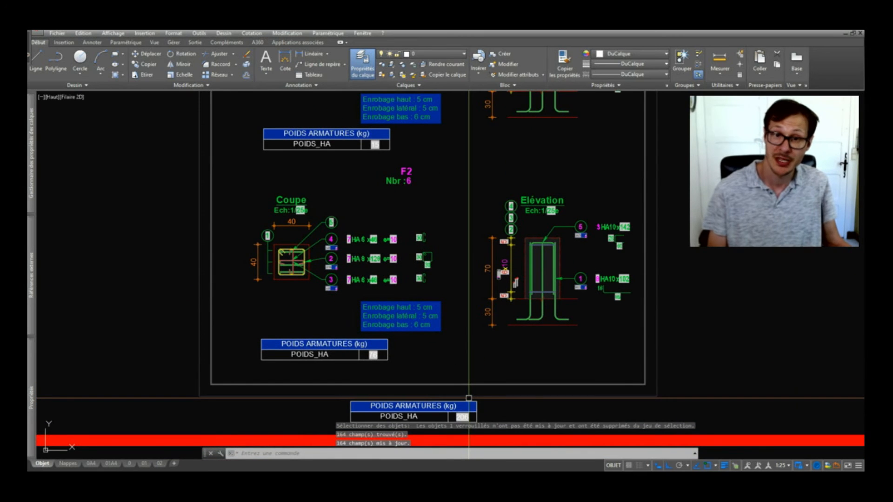
scroll(433, 210, down, 4)
scroll(428, 187, up, 3)
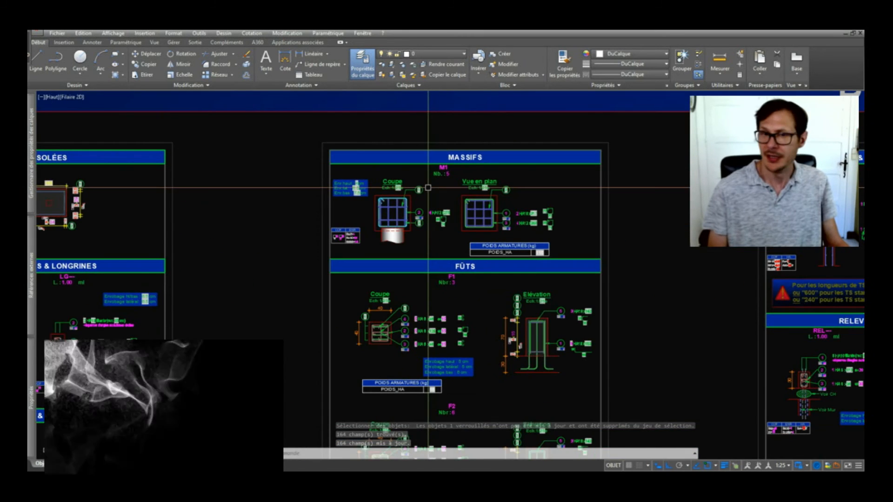
scroll(427, 187, down, 3)
scroll(428, 214, up, 3)
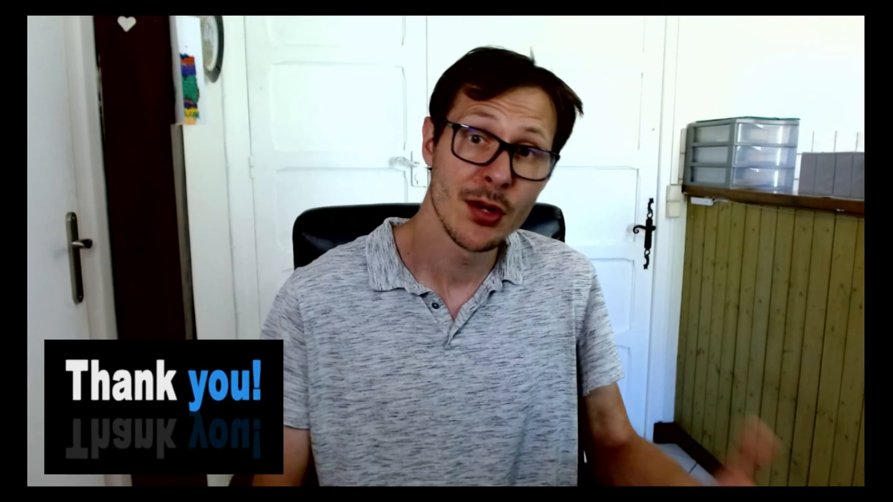